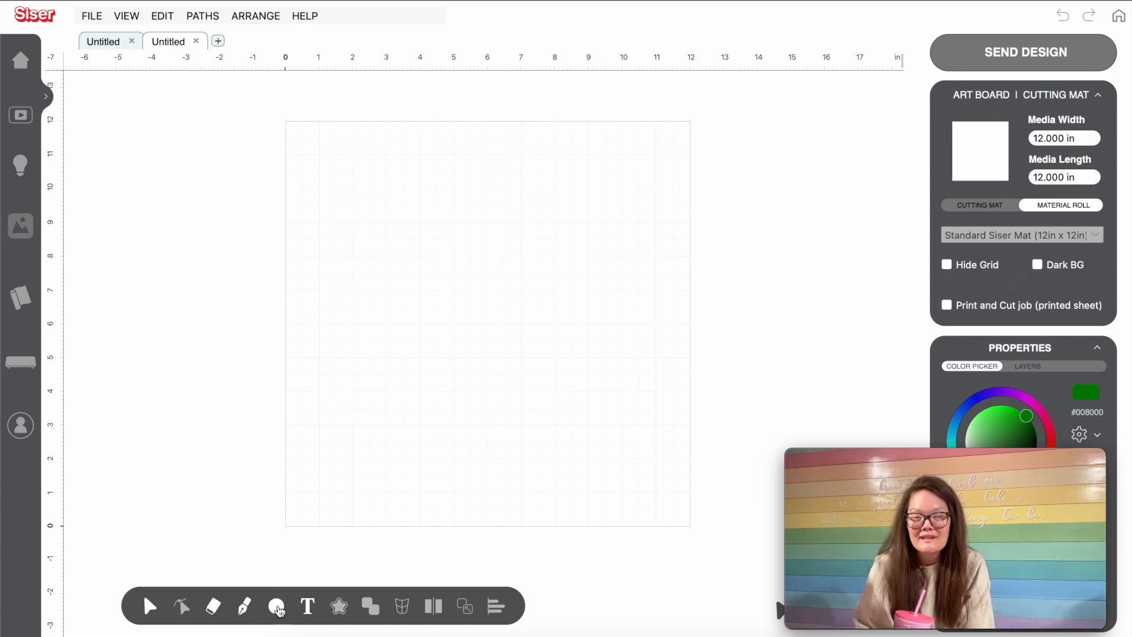
# - Draw a green rectangle about 2.37 in wide and 1.59 in tall on the artboard
pyautogui.click(277, 609)
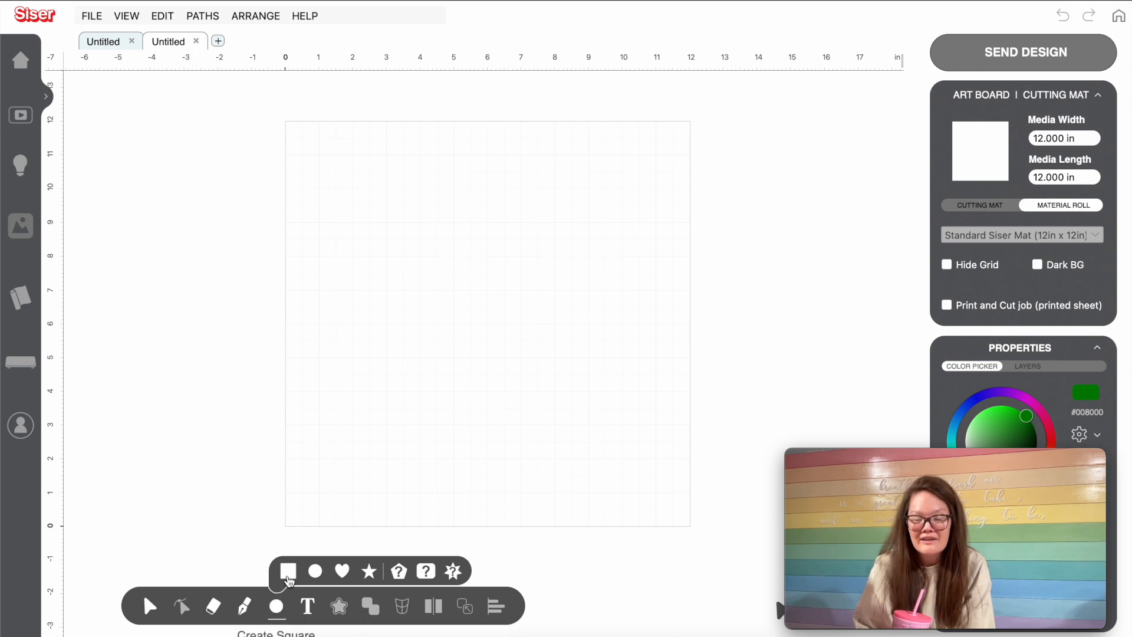
pyautogui.click(289, 572)
pyautogui.click(360, 275)
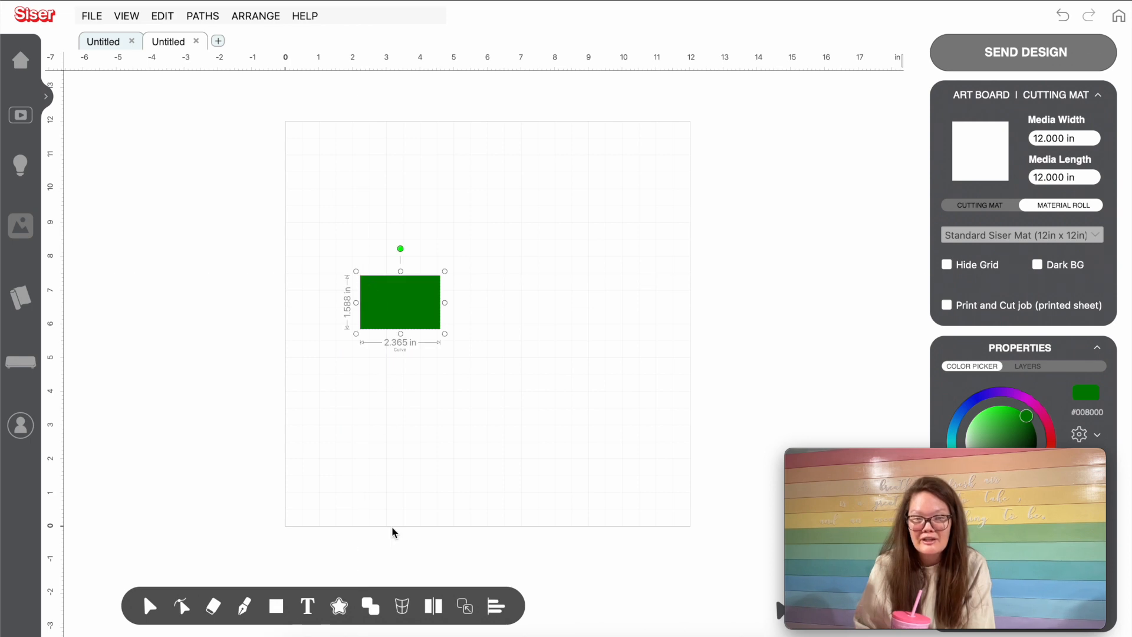
# - Start the Fit to Cone distortion on the green rectangle and set its artwork to full size
pyautogui.click(403, 606)
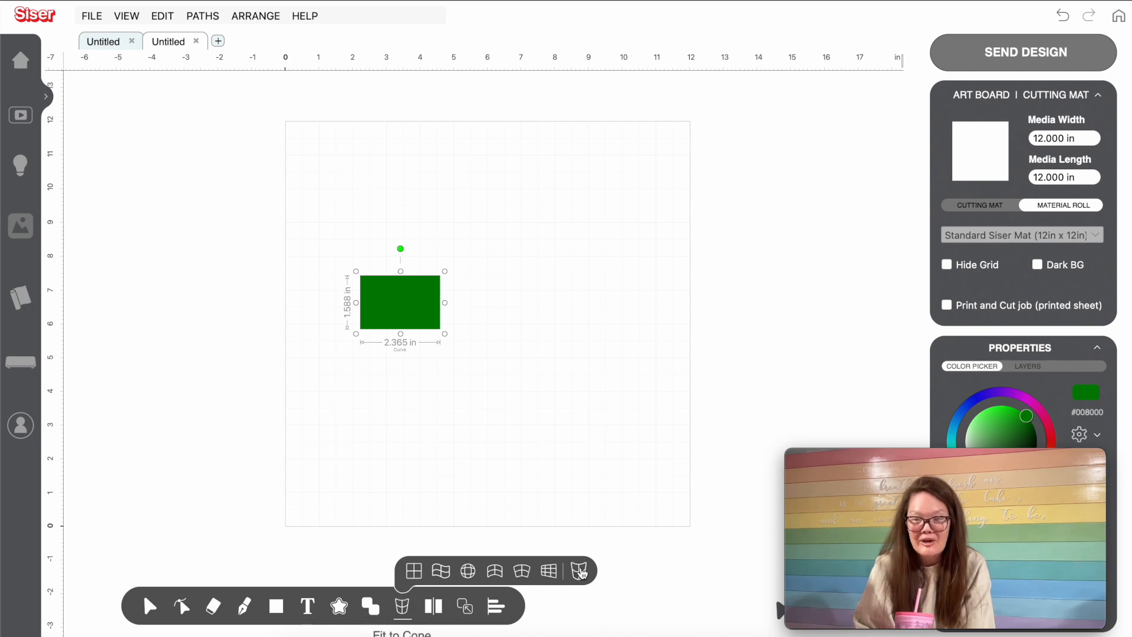
pyautogui.click(580, 571)
pyautogui.click(630, 465)
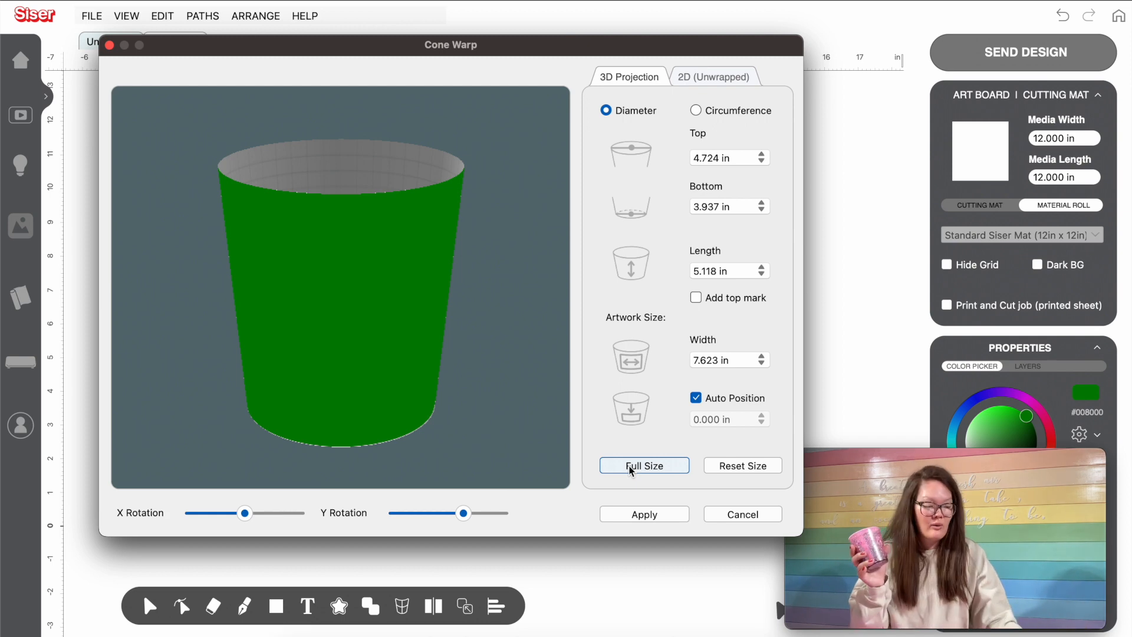
pyautogui.click(631, 470)
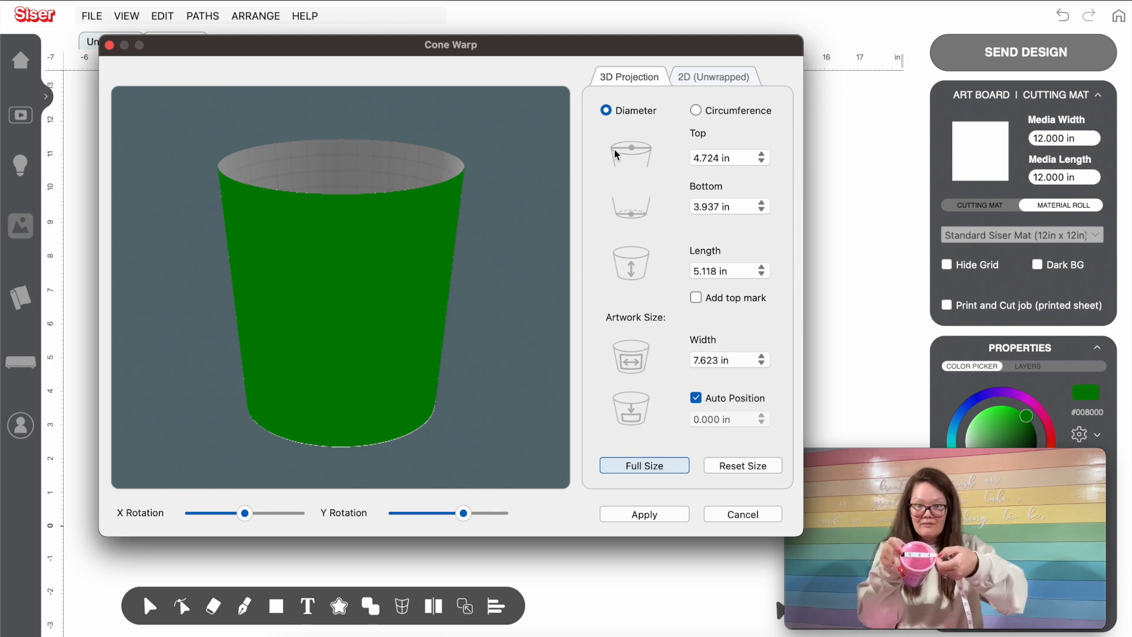
# - Set the cone's top diameter to 3.75 in and its bottom diameter to 2.5 in
pyautogui.click(713, 158)
pyautogui.doubleClick(707, 157)
pyautogui.write('3.75')
pyautogui.moveTo(719, 205); pyautogui.dragTo(664, 209)
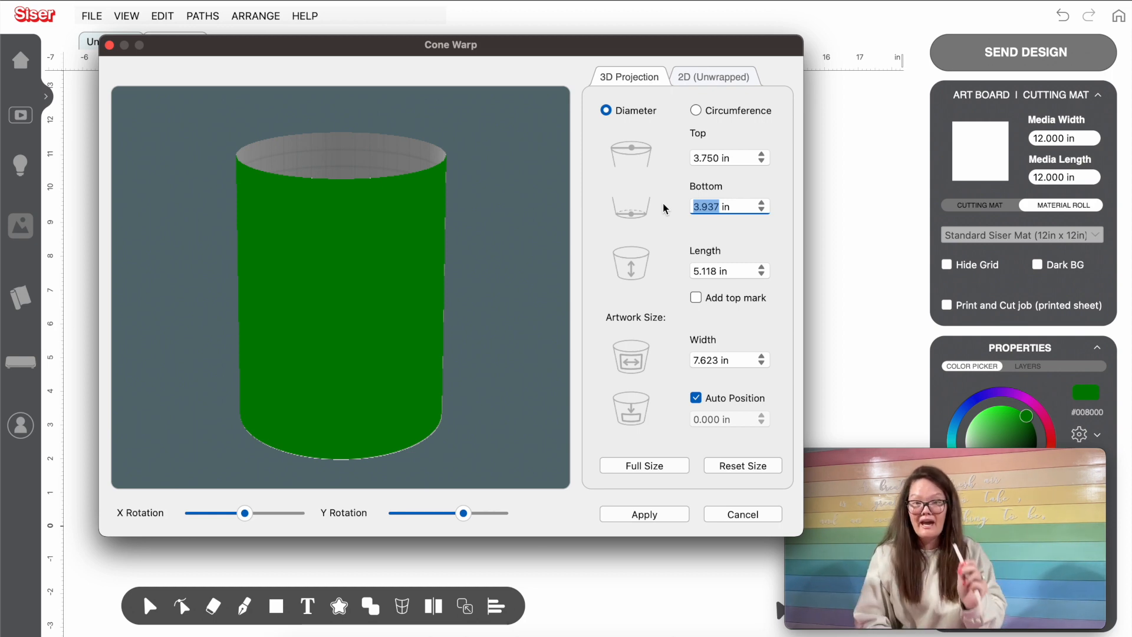
pyautogui.write('2.5')
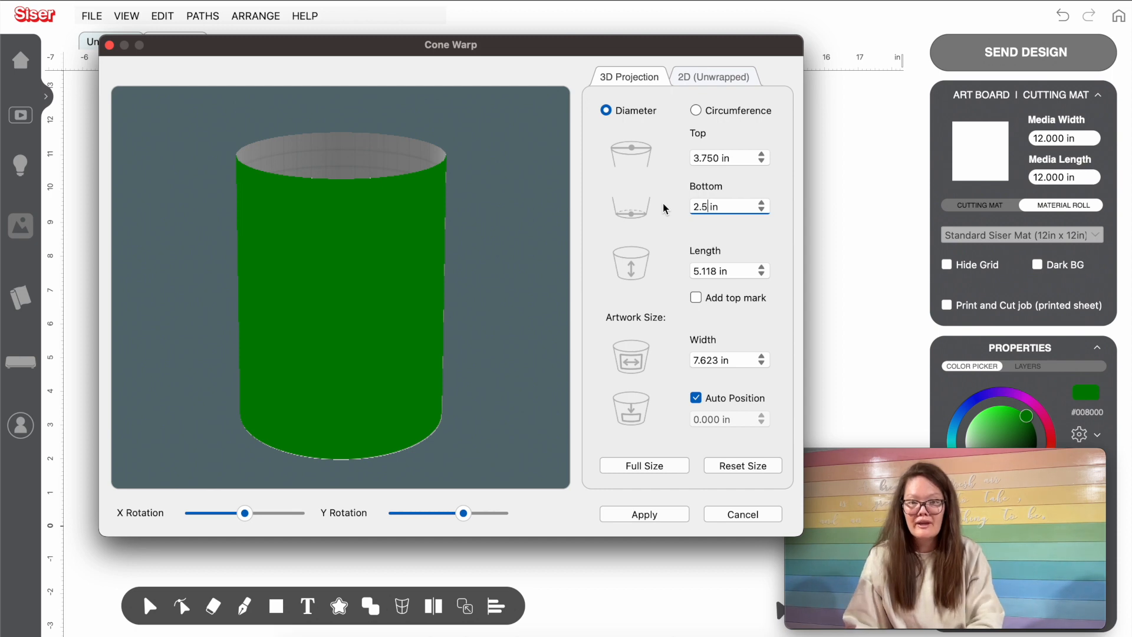
# - Set the cone's length to 4.25 in and apply the cone warp to the rectangle
pyautogui.moveTo(718, 268); pyautogui.dragTo(680, 270)
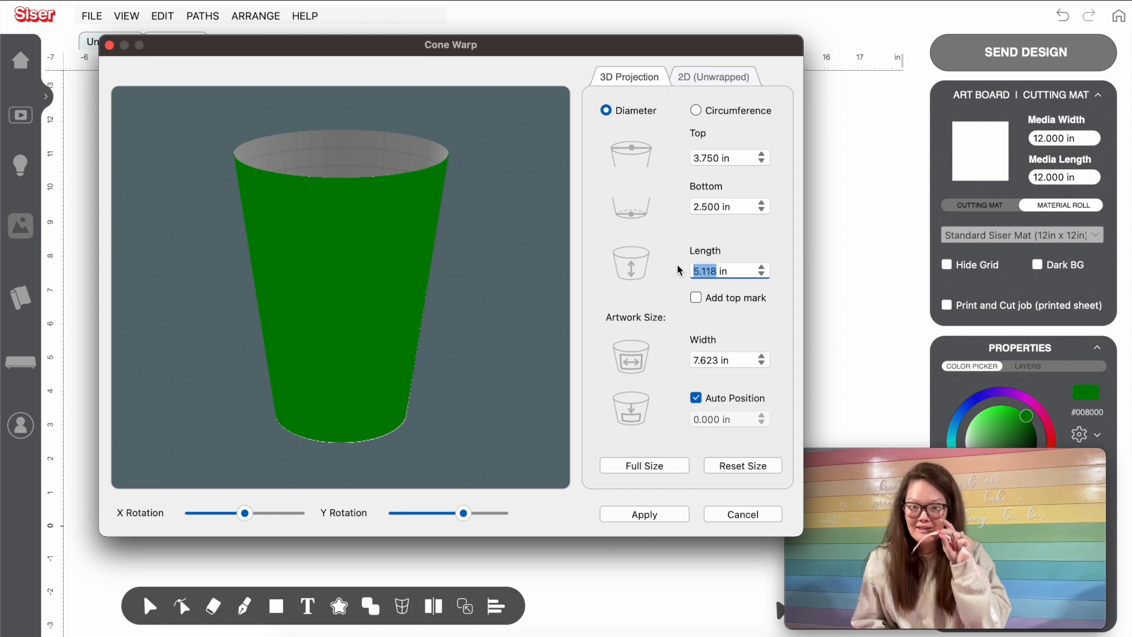
pyautogui.write('4.25')
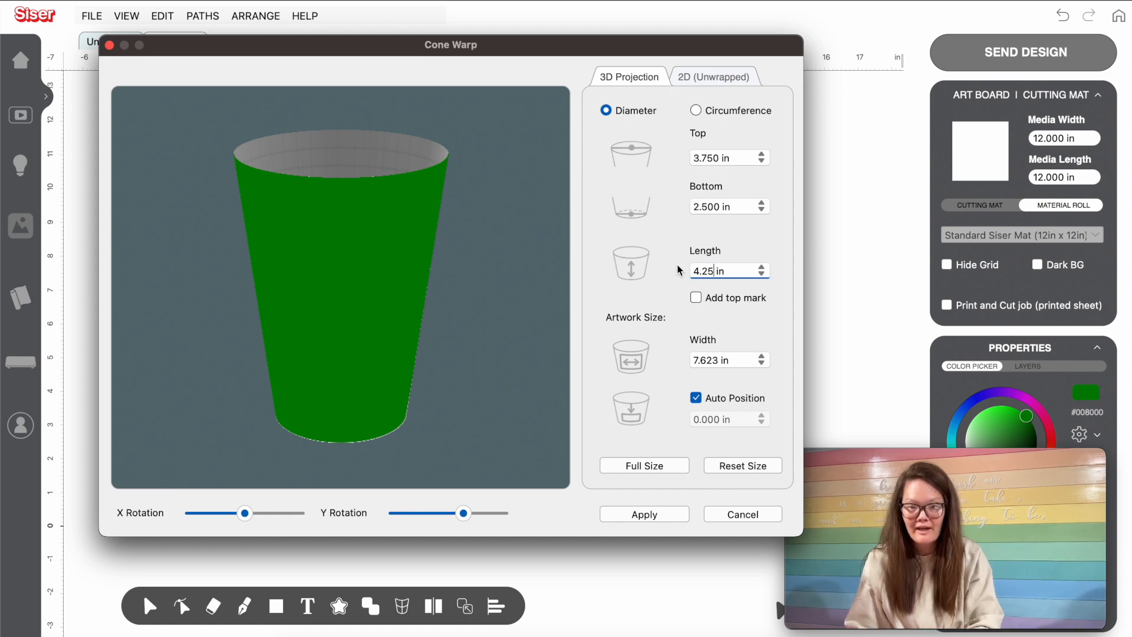
pyautogui.press('Tab')
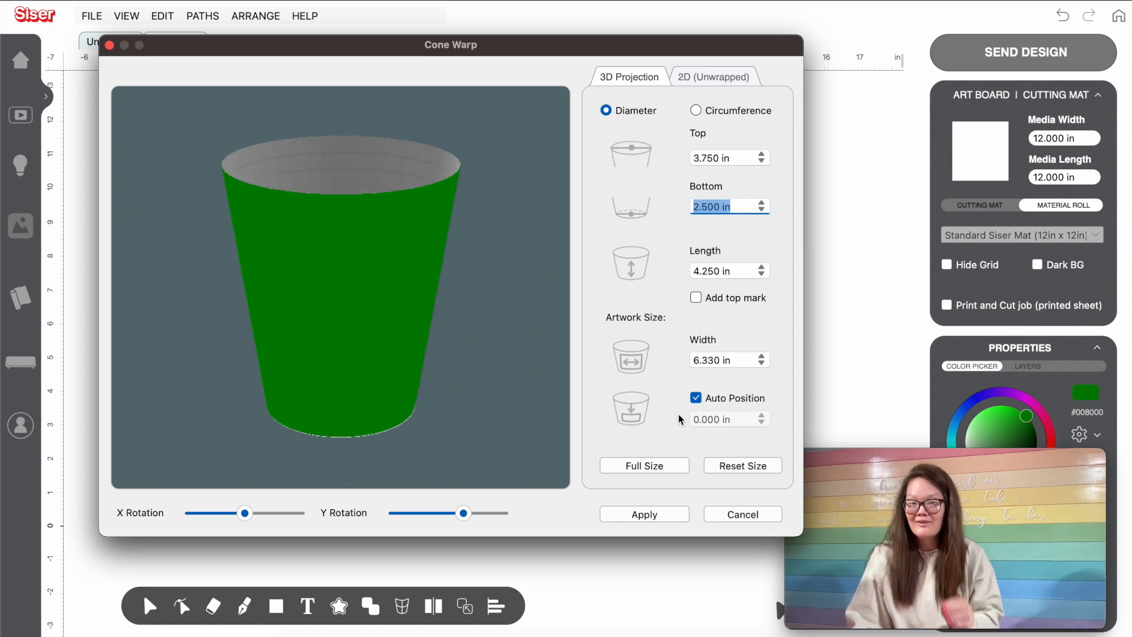
pyautogui.click(644, 514)
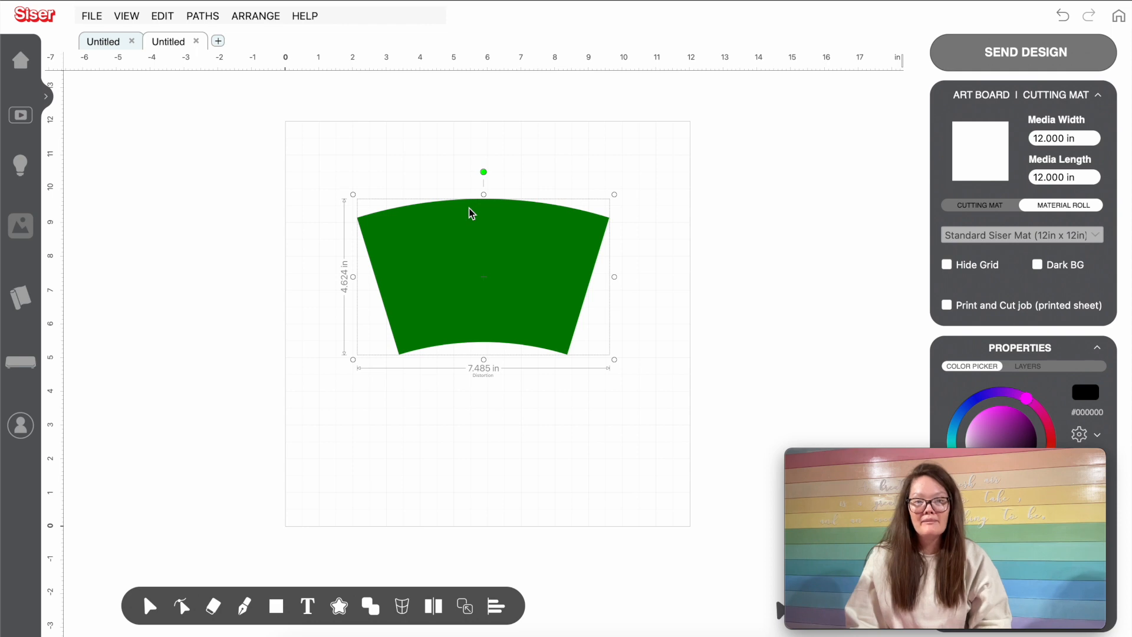
# - Import the BOO-JEE ghost image as Print and Cut artwork and accept the artwork mask at tolerance 50
pyautogui.click(439, 158)
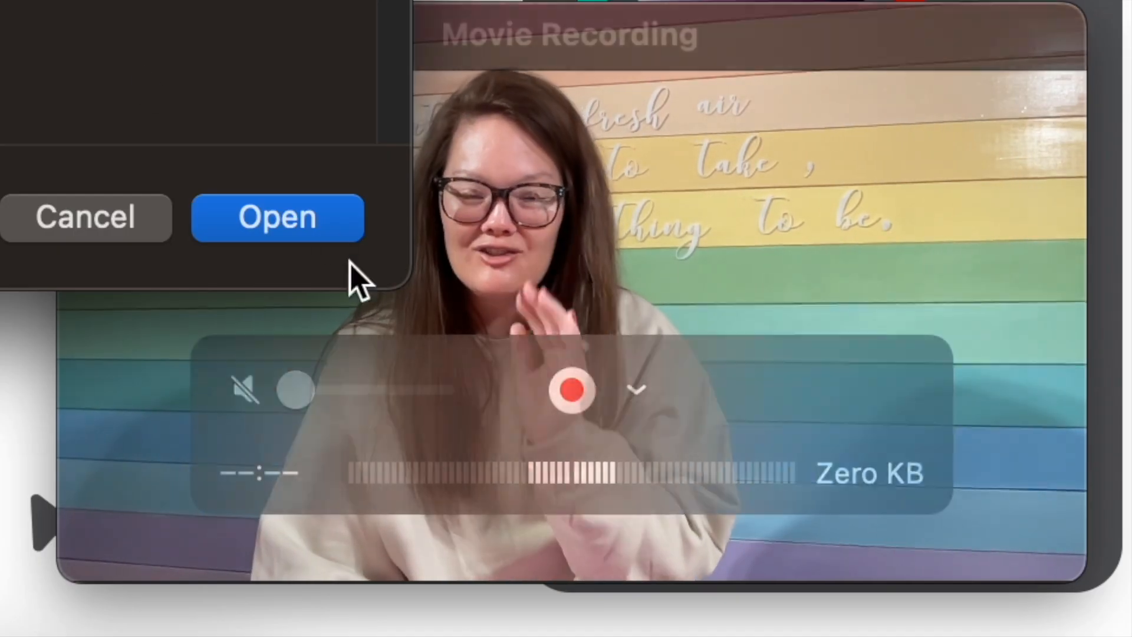
pyautogui.click(282, 227)
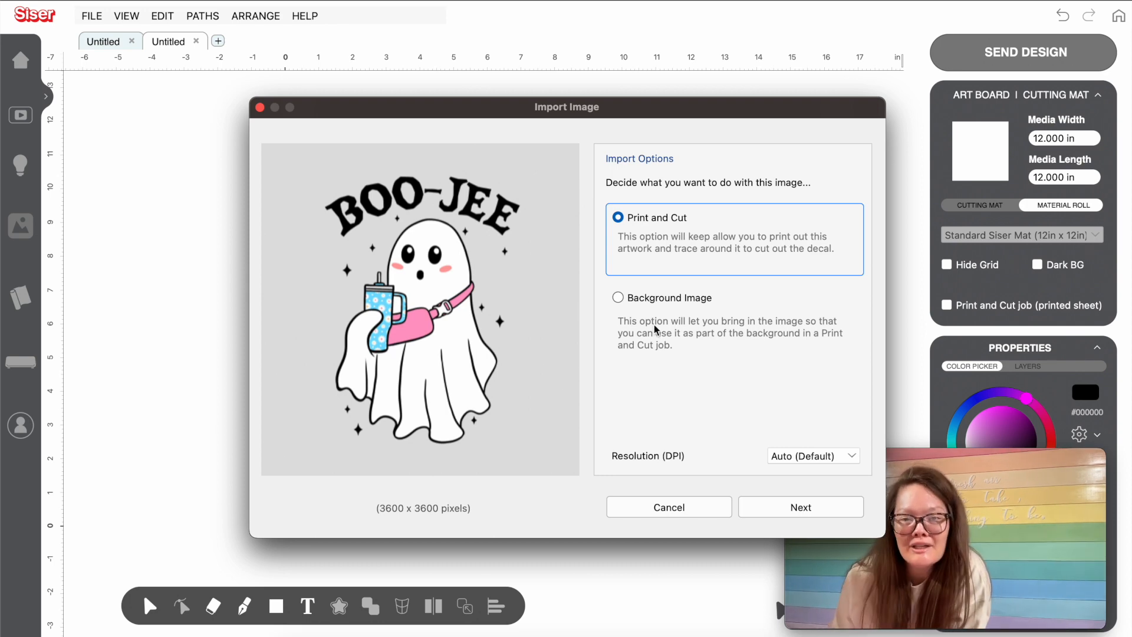
pyautogui.click(764, 509)
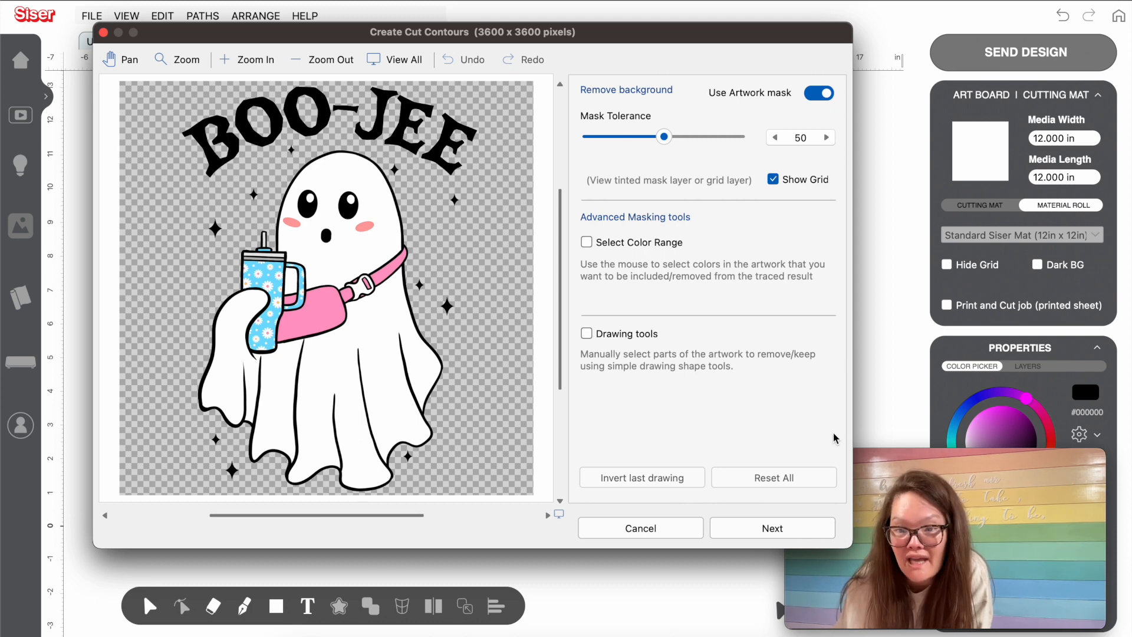
pyautogui.click(761, 530)
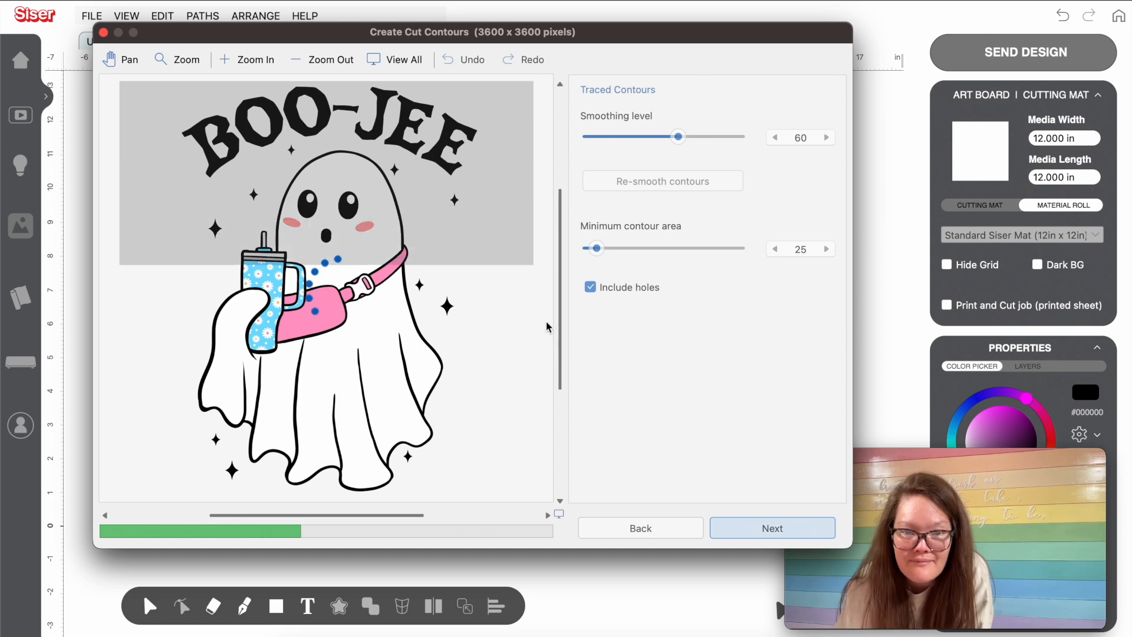
# - Check the traced contours around the lettering and ghost, and finish the cut contours with an offset of 0 and holes included
pyautogui.click(273, 70)
pyautogui.click(273, 66)
pyautogui.click(273, 67)
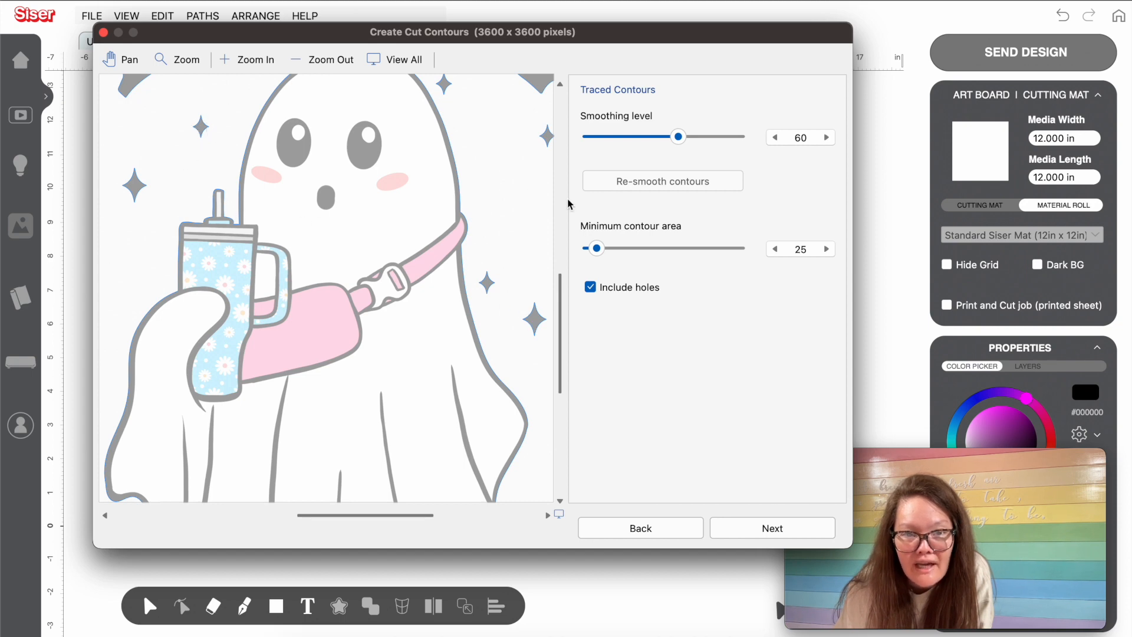
pyautogui.moveTo(561, 283); pyautogui.dragTo(559, 215)
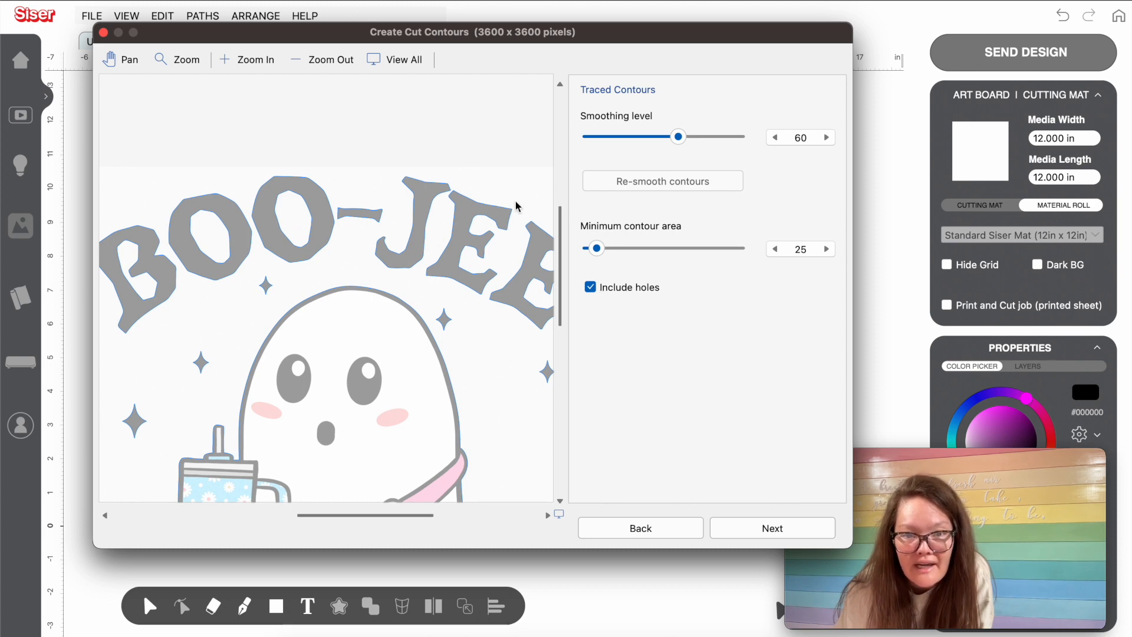
pyautogui.click(299, 61)
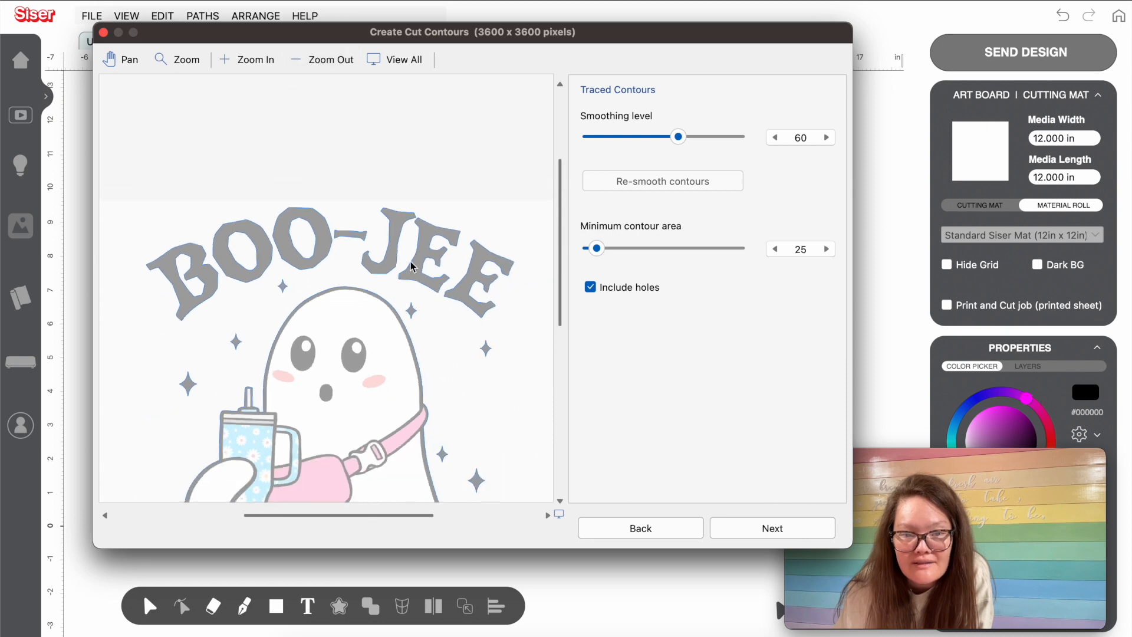
pyautogui.moveTo(561, 267); pyautogui.dragTo(548, 375)
pyautogui.scroll(-2, 543, 366)
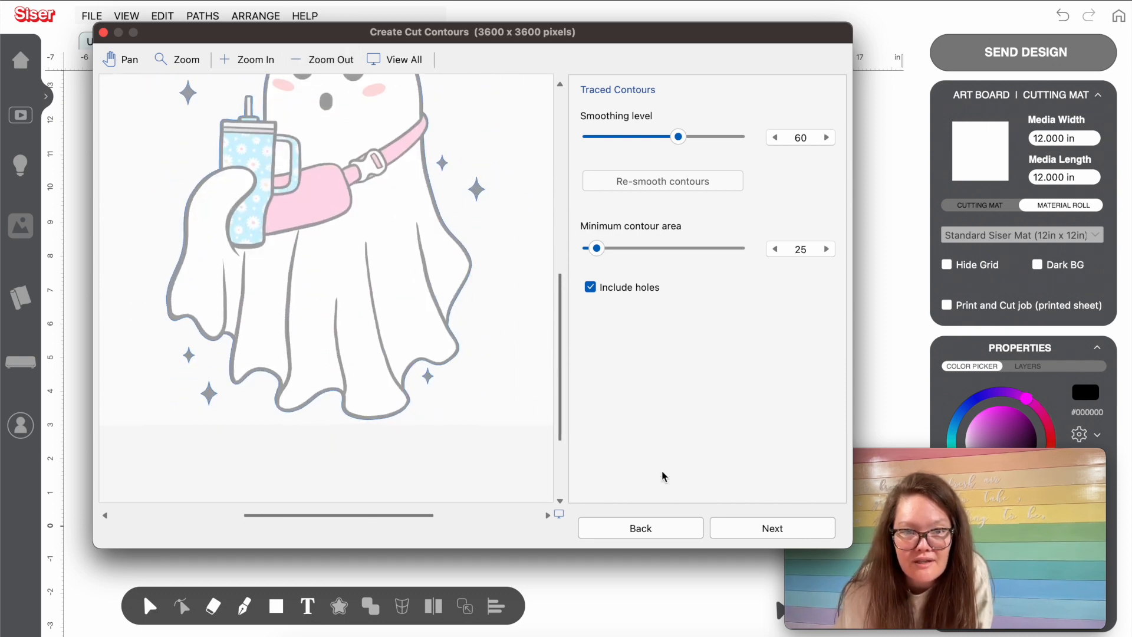
pyautogui.click(740, 529)
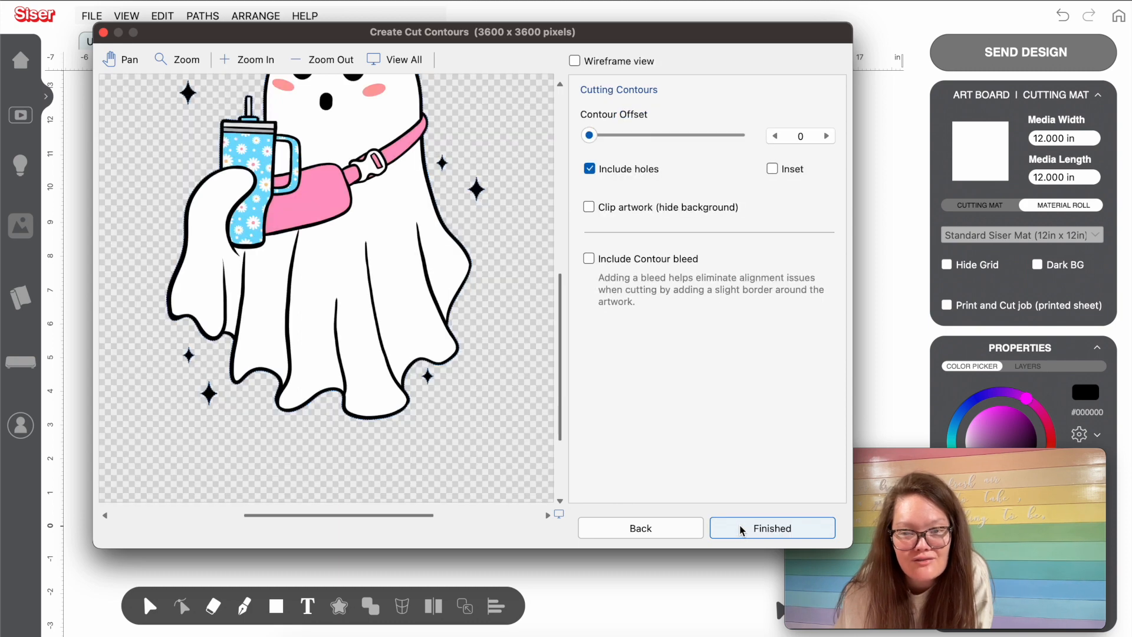
pyautogui.scroll(3, 561, 303)
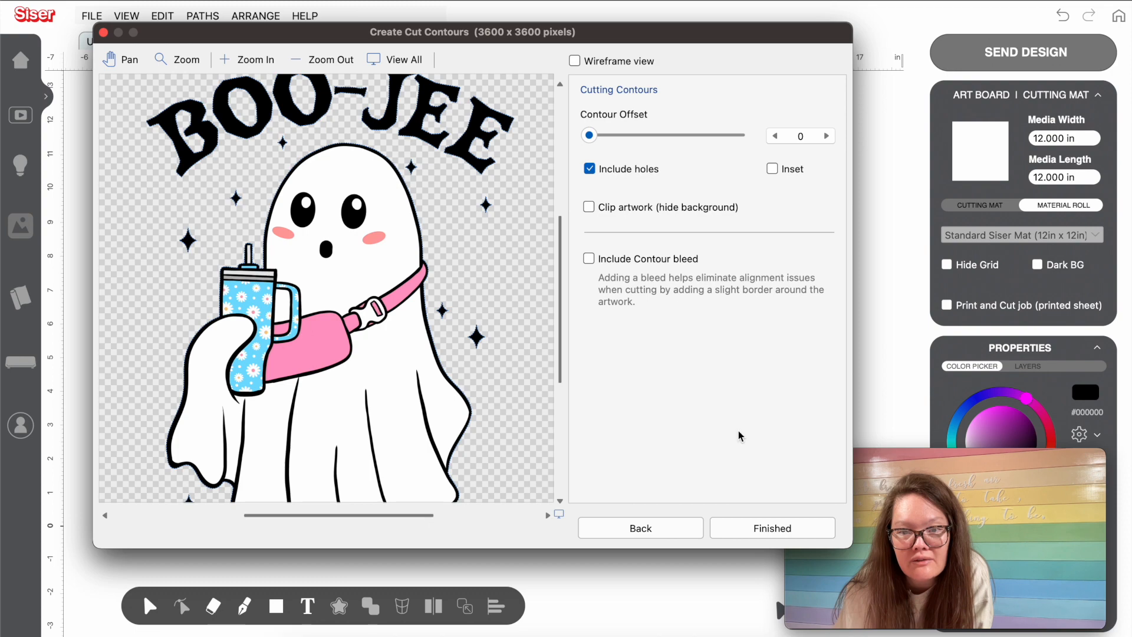
pyautogui.click(770, 529)
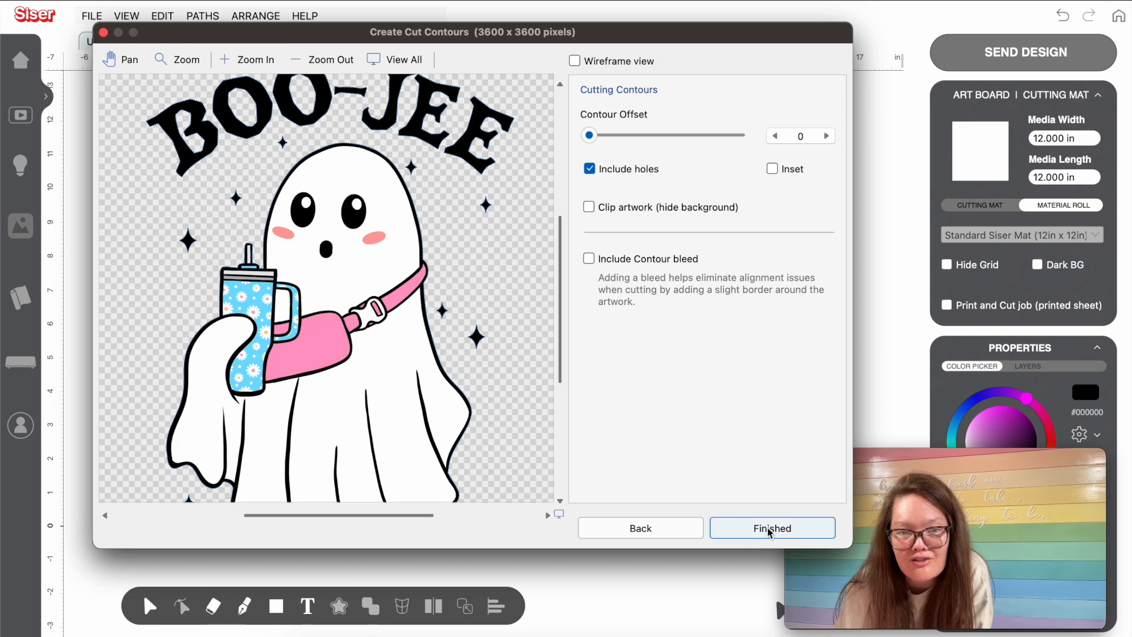
# - Move the curved green template up the page and place the ghost artwork over it, reduced to about 2.48 by 3.39 in
pyautogui.moveTo(521, 378); pyautogui.dragTo(473, 396)
pyautogui.moveTo(663, 221); pyautogui.dragTo(556, 170)
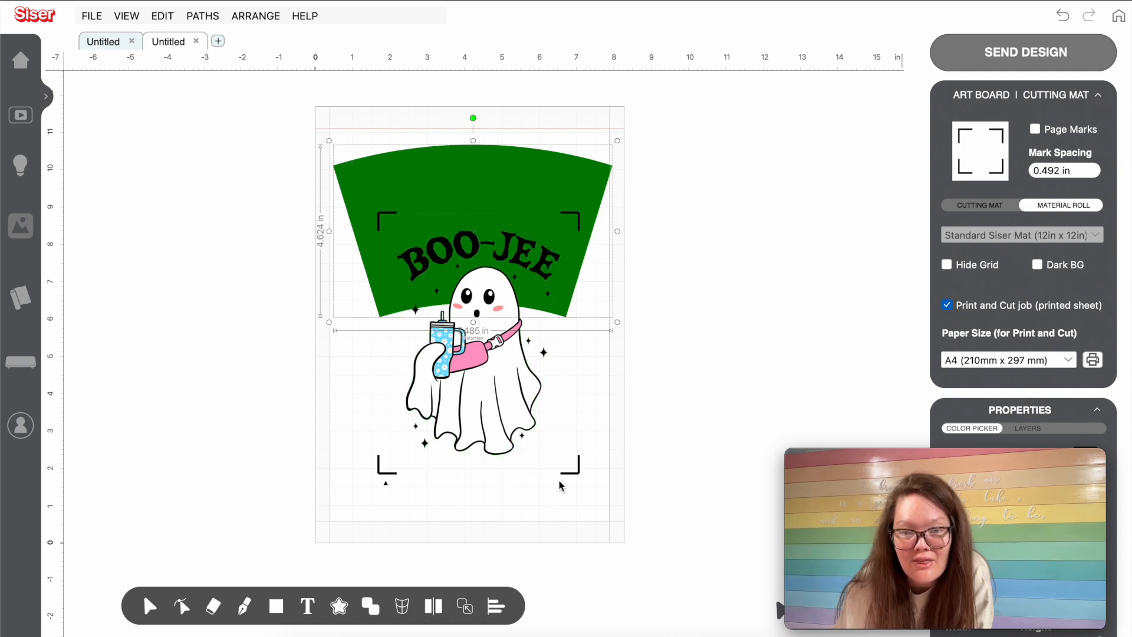
pyautogui.click(492, 266)
pyautogui.moveTo(565, 460); pyautogui.dragTo(504, 365)
pyautogui.moveTo(446, 271); pyautogui.dragTo(465, 223)
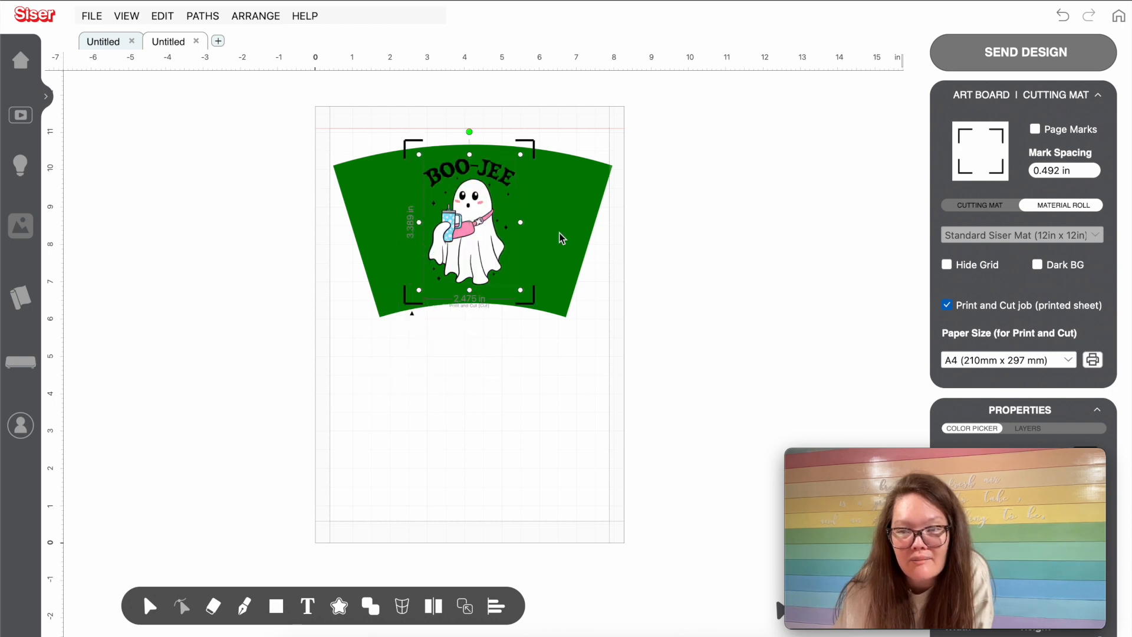
# - Turn off the Print and Cut job and center-align the ghost artwork with the green template both horizontally and vertically
pyautogui.click(947, 305)
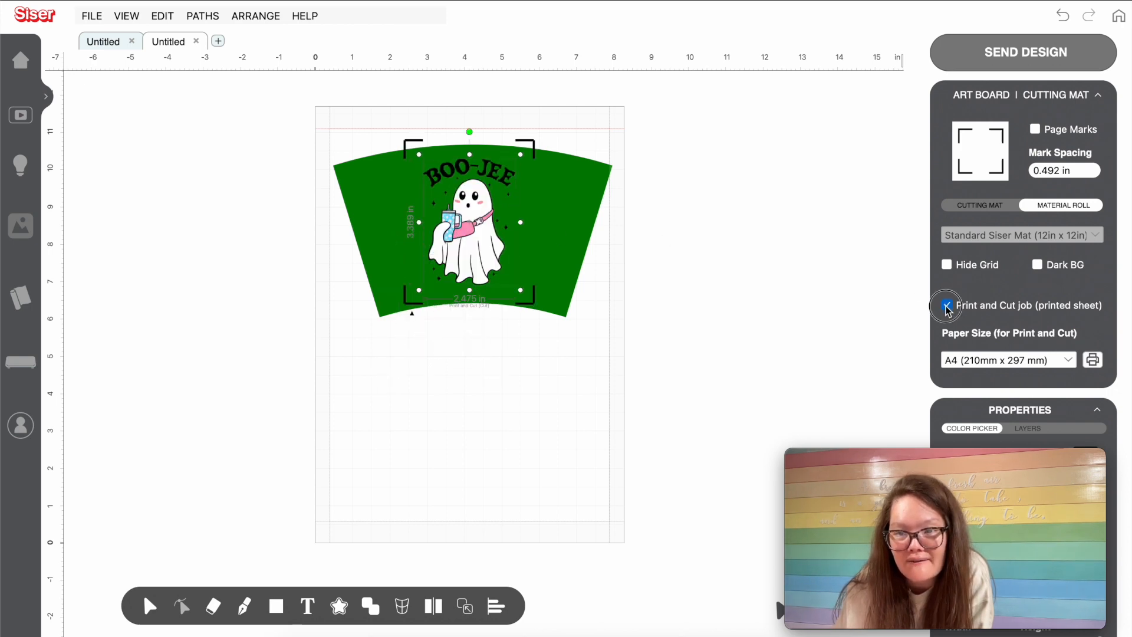
pyautogui.moveTo(359, 149); pyautogui.dragTo(283, 118)
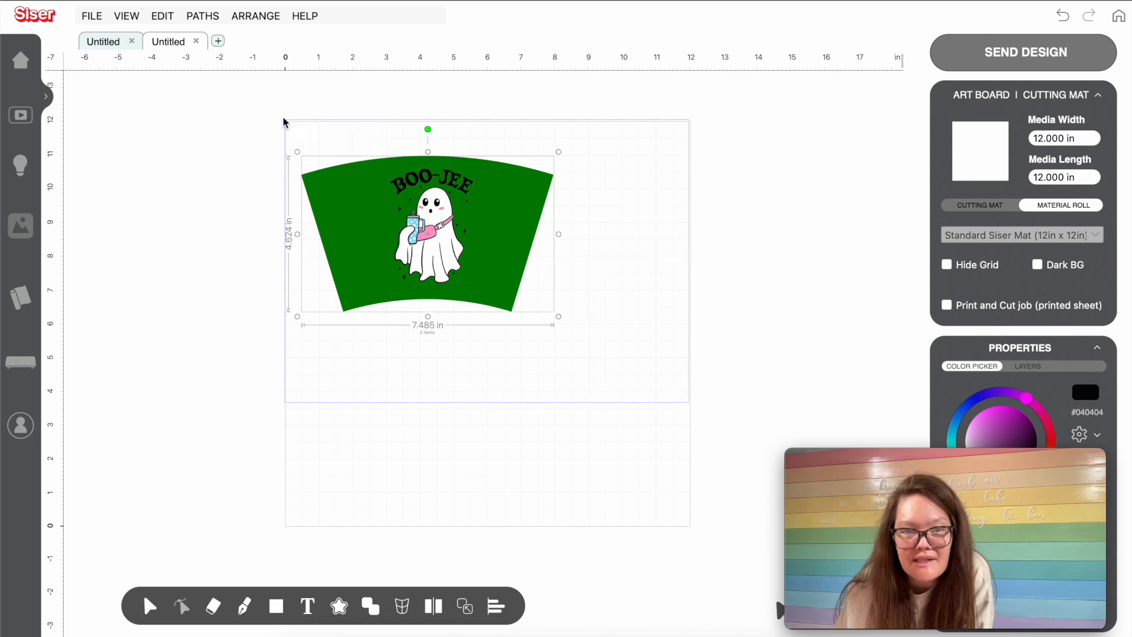
pyautogui.moveTo(503, 606)
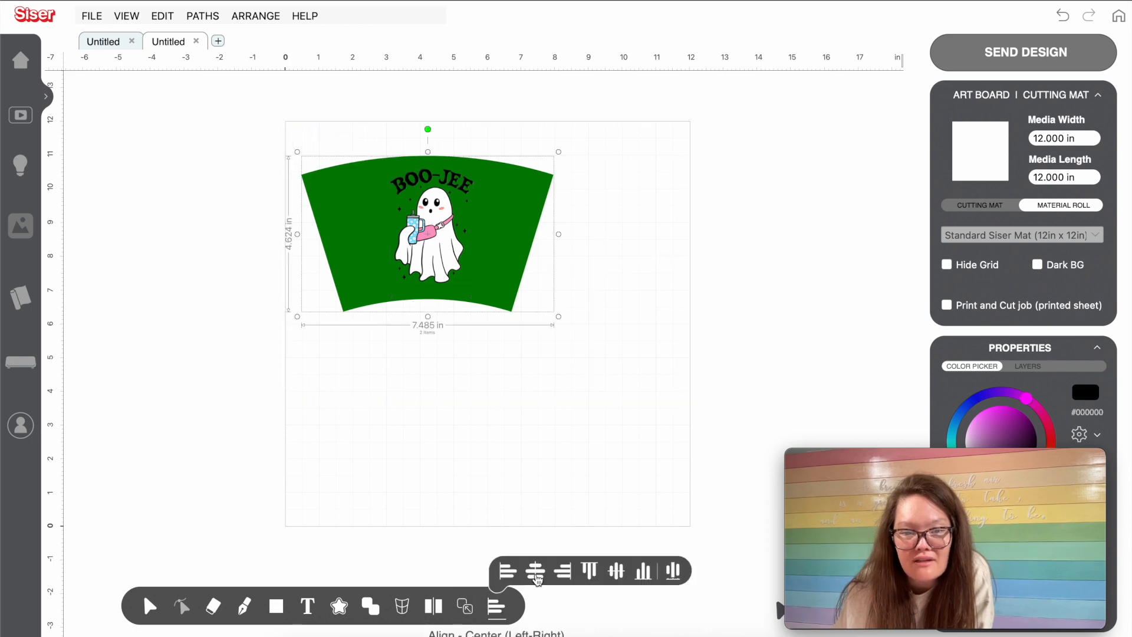
pyautogui.click(535, 571)
pyautogui.click(619, 572)
pyautogui.click(768, 349)
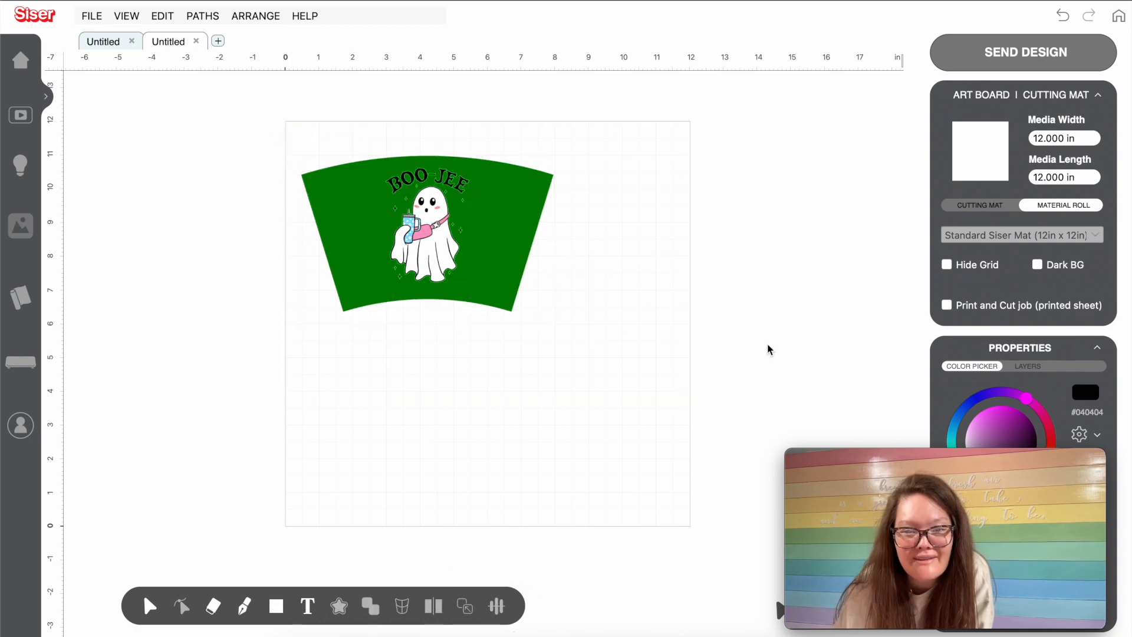
# - Duplicate the ghost artwork and place the copy on the blank area below the green template
pyautogui.moveTo(880, 458); pyautogui.dragTo(869, 361)
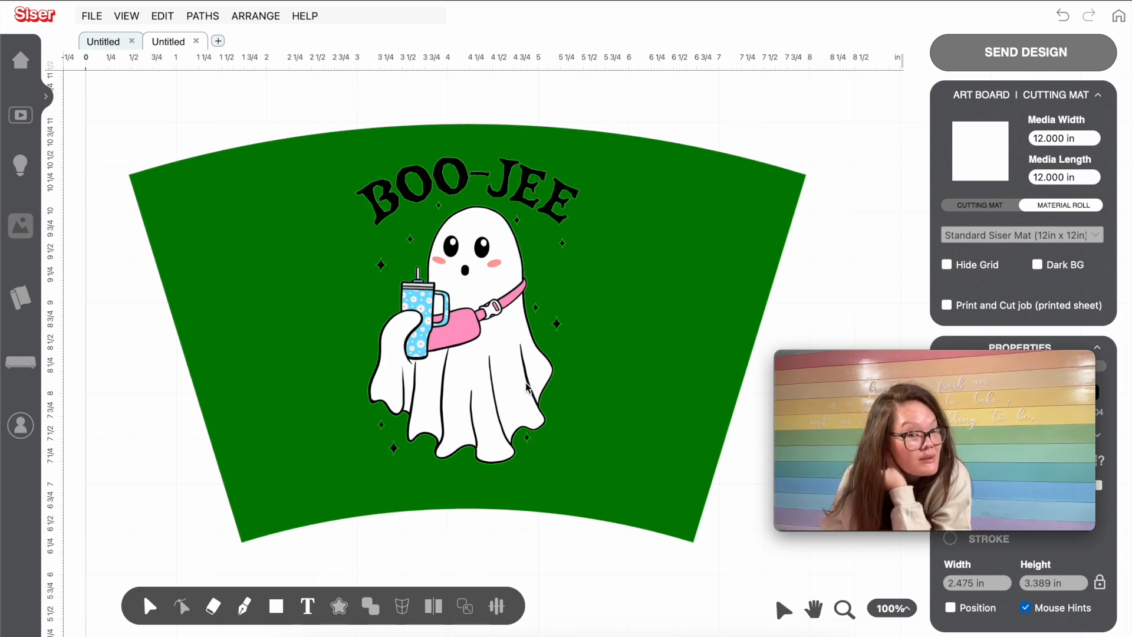
pyautogui.click(464, 383)
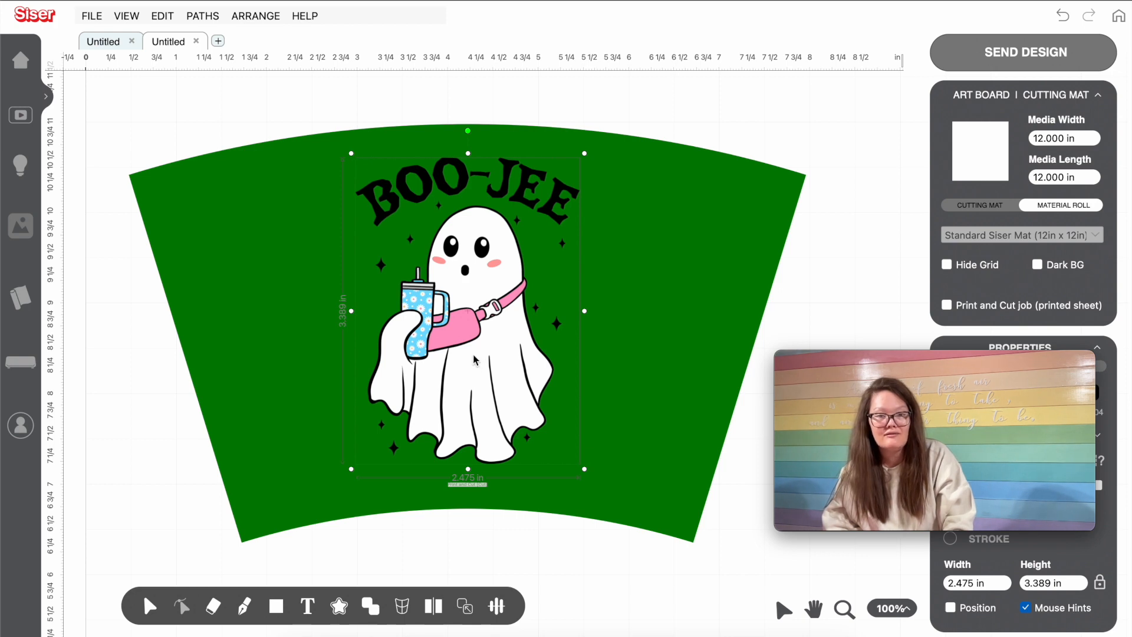
pyautogui.scroll(5, 474, 360)
pyautogui.moveTo(466, 465); pyautogui.dragTo(471, 4)
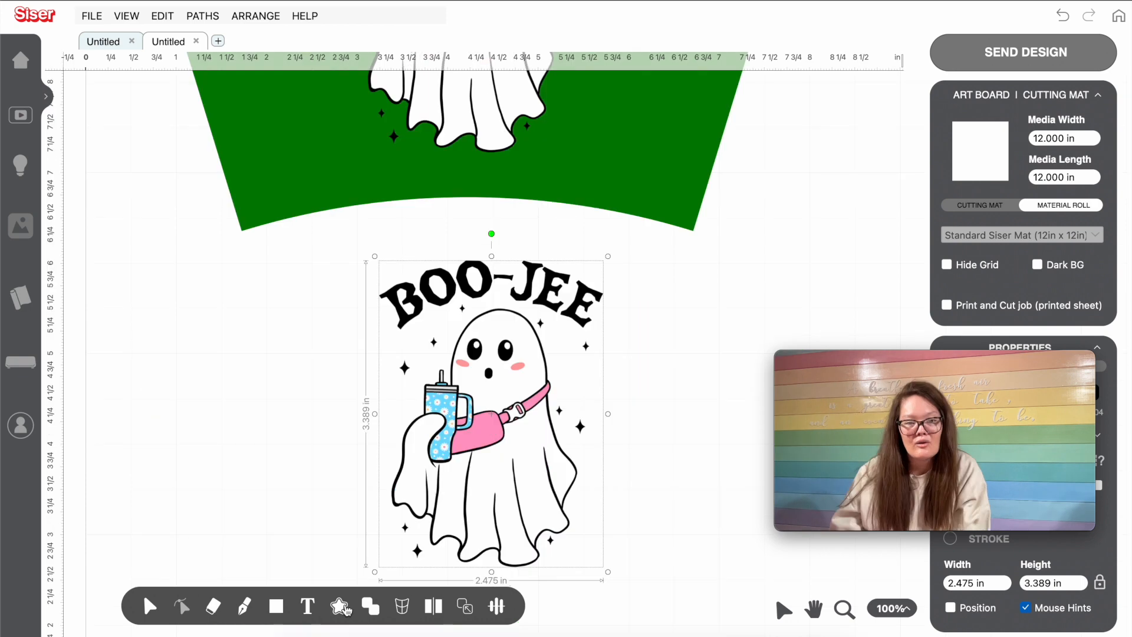
# - Draw a black ellipse about 0.71 by 1.59 in and tilt it diagonally beside the tumbler on the lower ghost copy
pyautogui.click(276, 606)
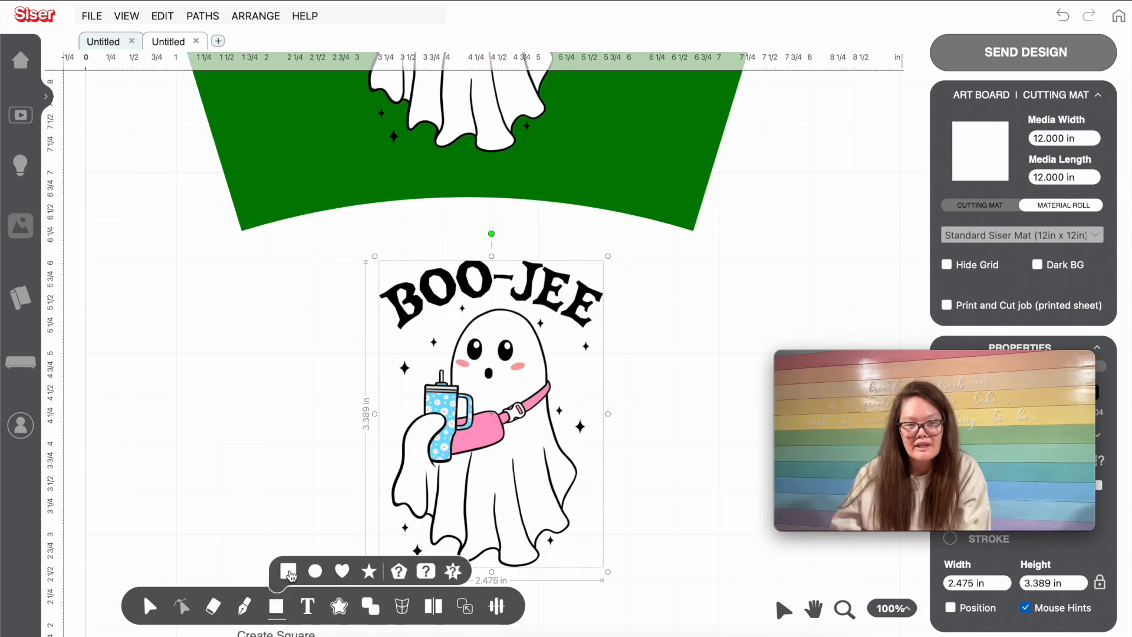
pyautogui.click(316, 572)
pyautogui.moveTo(411, 479)
pyautogui.mouseDown()
pyautogui.moveTo(278, 348)
pyautogui.moveTo(198, 339)
pyautogui.mouseUp()
pyautogui.moveTo(203, 411); pyautogui.dragTo(308, 409)
pyautogui.moveTo(399, 408); pyautogui.dragTo(362, 425)
pyautogui.moveTo(363, 305); pyautogui.dragTo(416, 351)
pyautogui.click(283, 362)
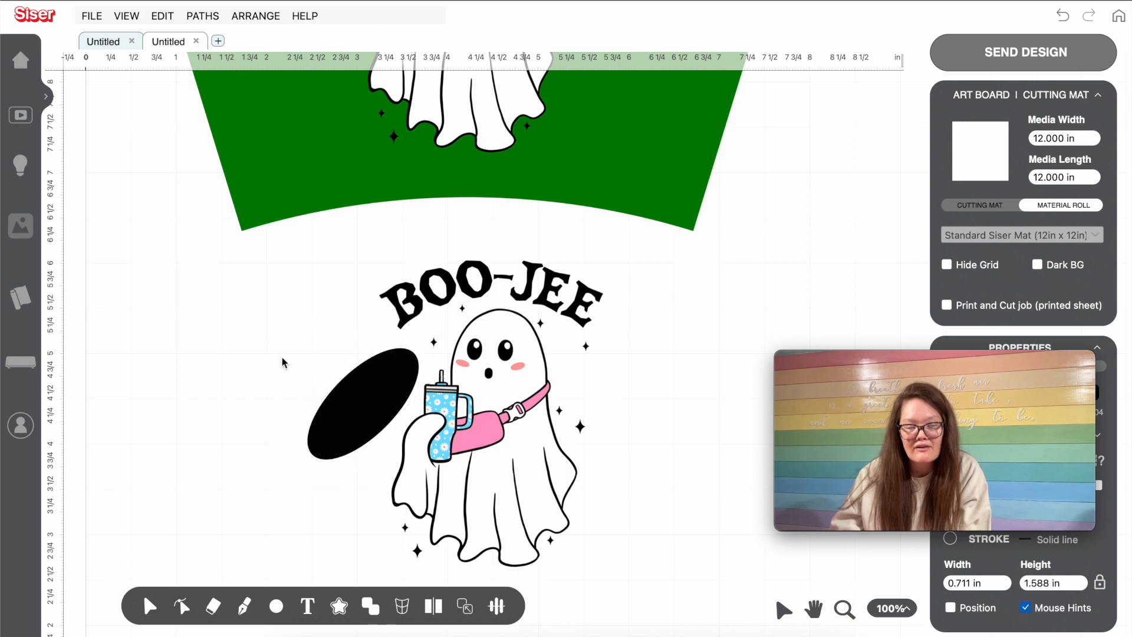
# - Slice Intersect the black ellipse with the lower ghost copy and move the ghost artwork aside from the separated star
pyautogui.click(384, 402)
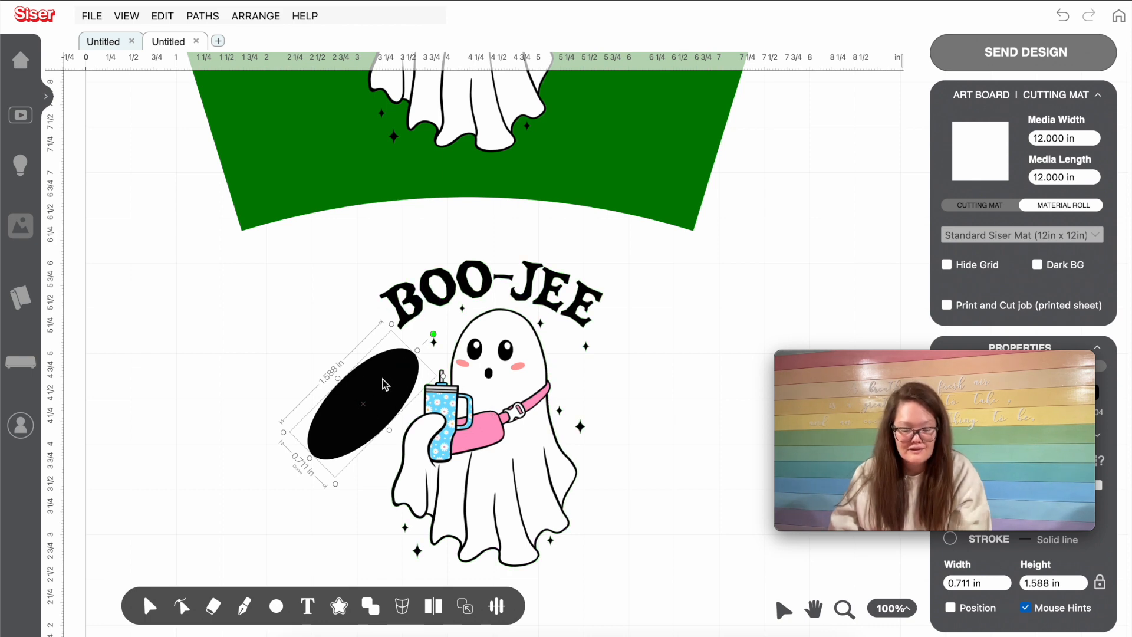
pyautogui.keyDown('shift'); pyautogui.click(547, 396); pyautogui.keyUp('shift')
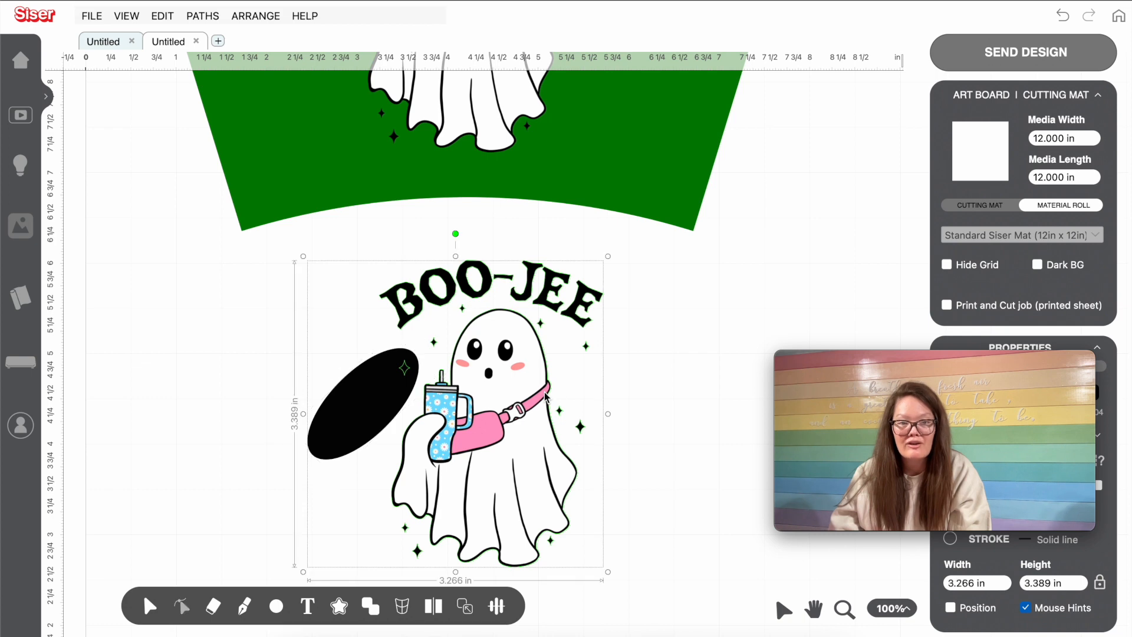
pyautogui.click(213, 16)
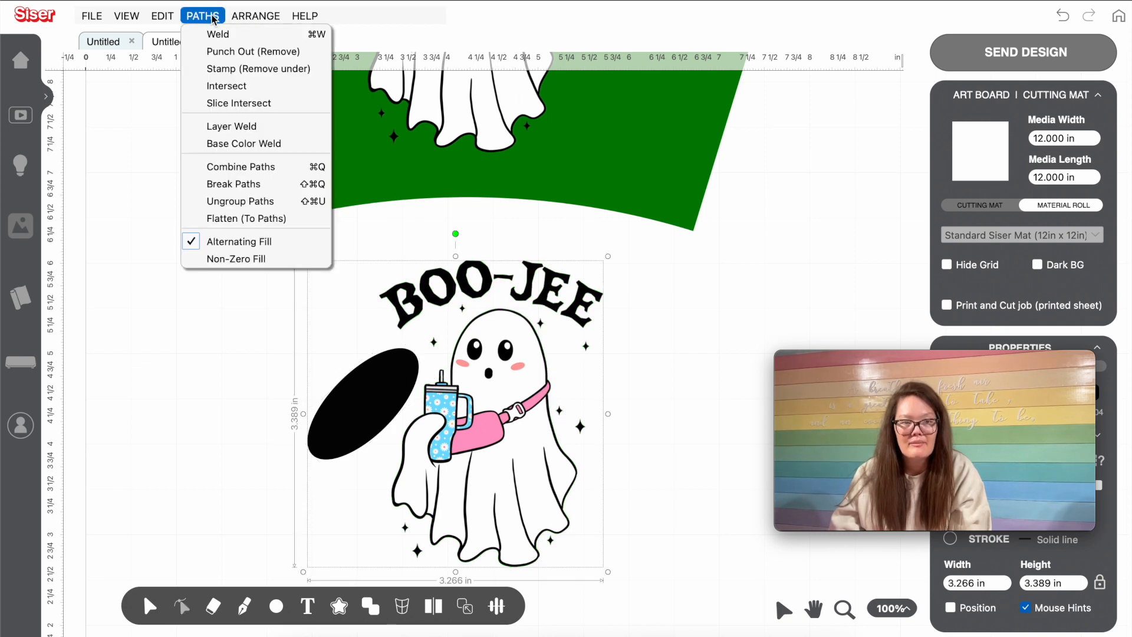
pyautogui.click(267, 104)
pyautogui.moveTo(707, 575); pyautogui.dragTo(646, 404)
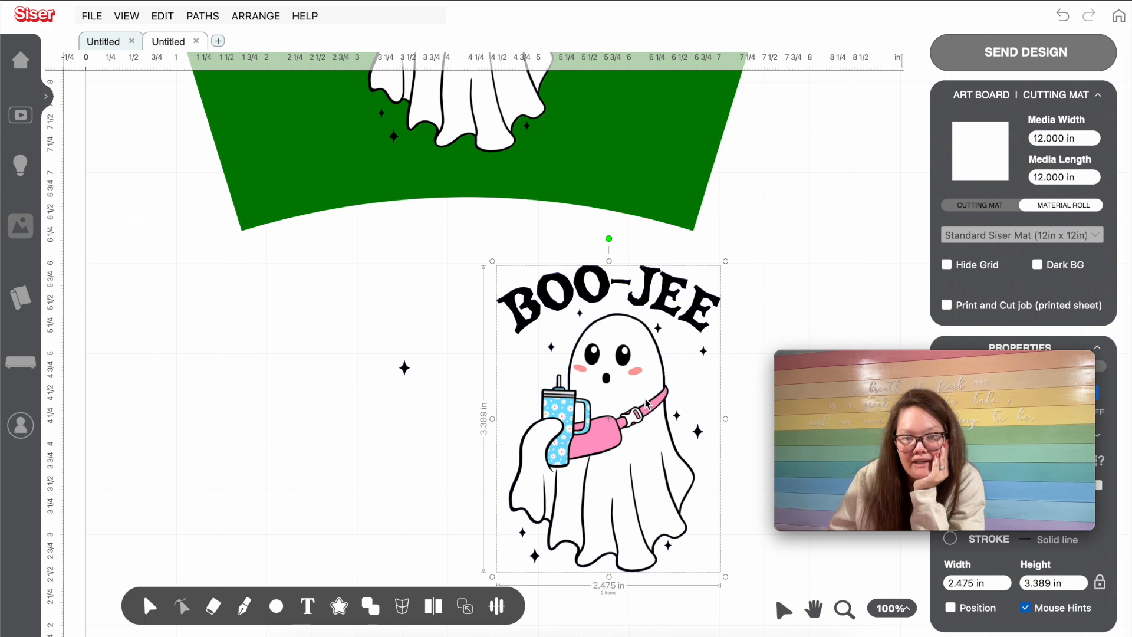
# - Enlarge the separated star to about 0.70 by 0.98 in and group its pieces
pyautogui.moveTo(384, 346); pyautogui.dragTo(432, 404)
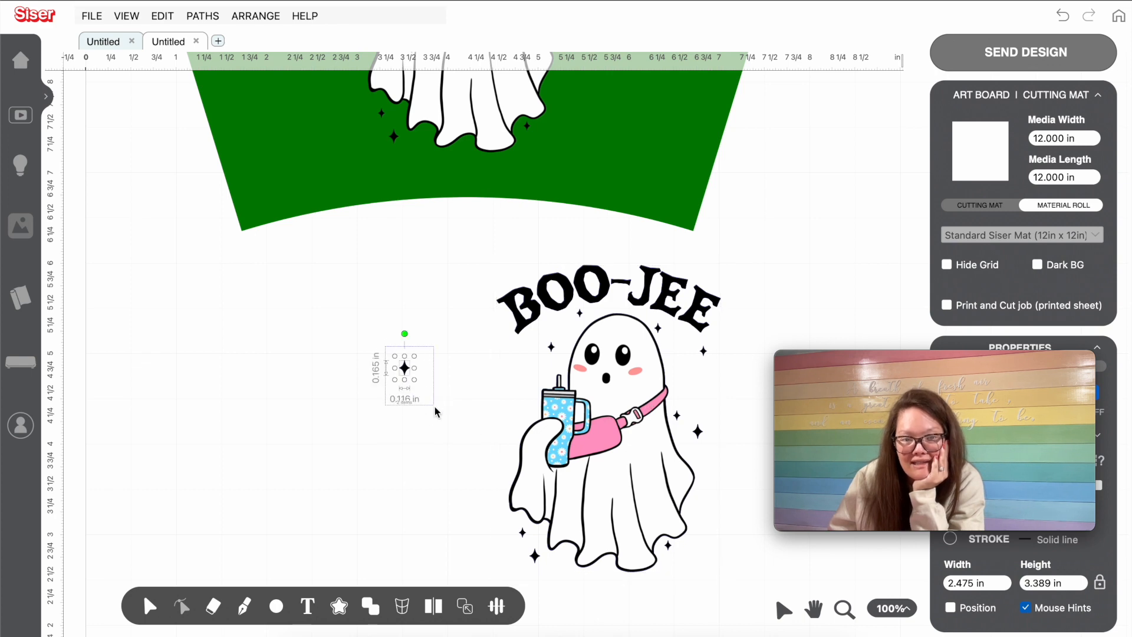
pyautogui.moveTo(405, 369); pyautogui.dragTo(428, 401)
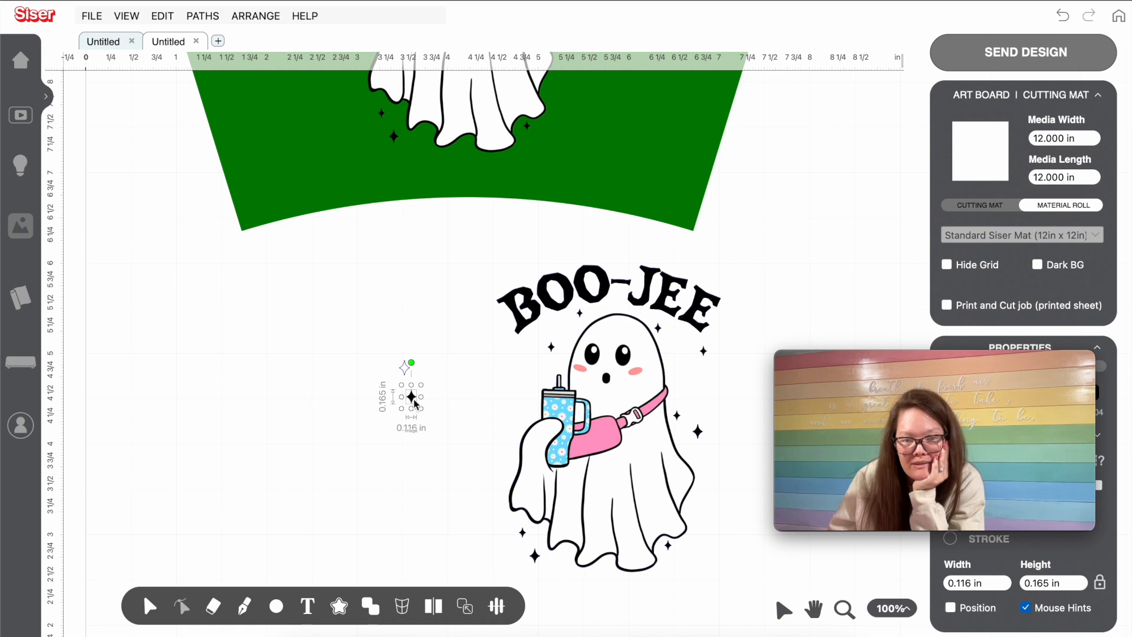
pyautogui.hotkey('ctrl', 'z')
pyautogui.moveTo(415, 354); pyautogui.dragTo(466, 283)
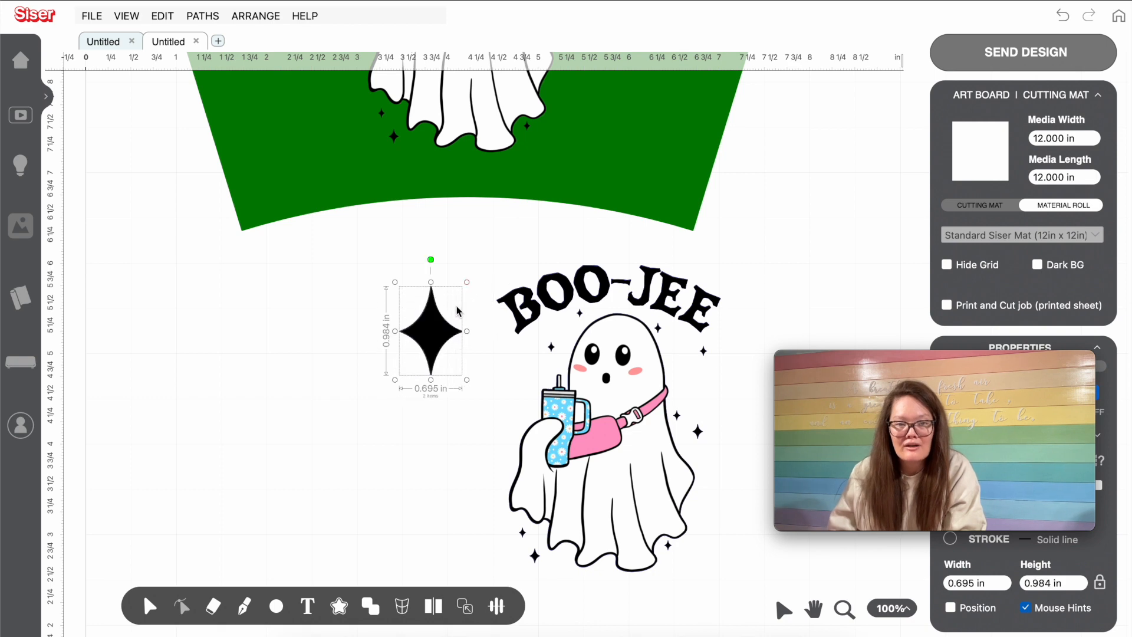
pyautogui.rightClick(428, 329)
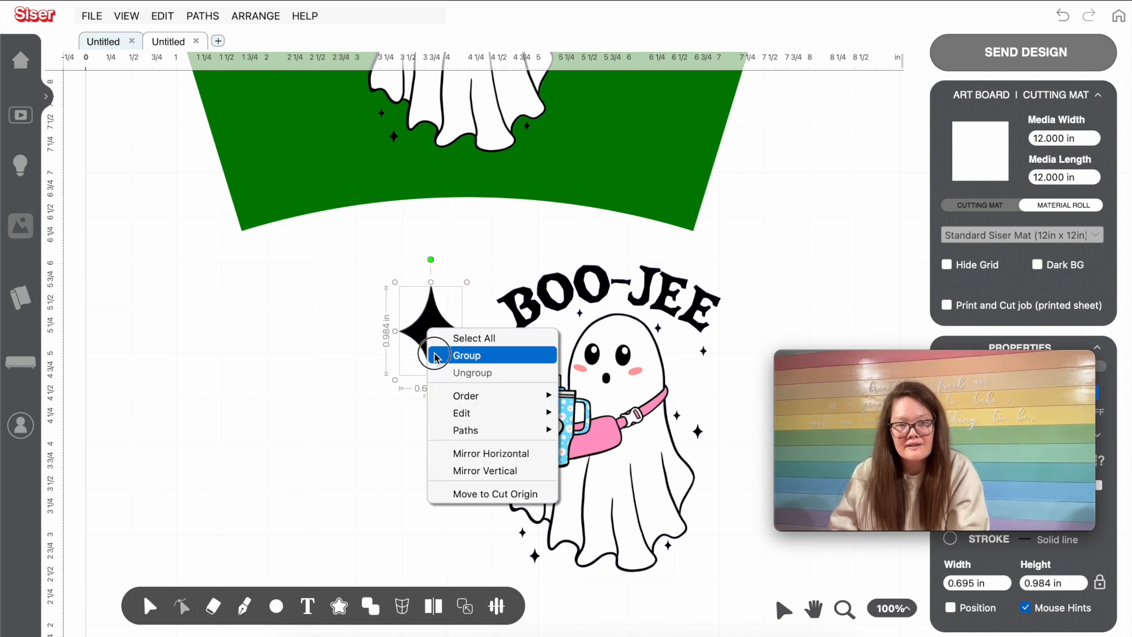
pyautogui.click(435, 356)
# - Place two tilted star copies near the lower-left corner of the green template, the outer one about 0.58 by 0.81 in
pyautogui.scroll(5, 430, 354)
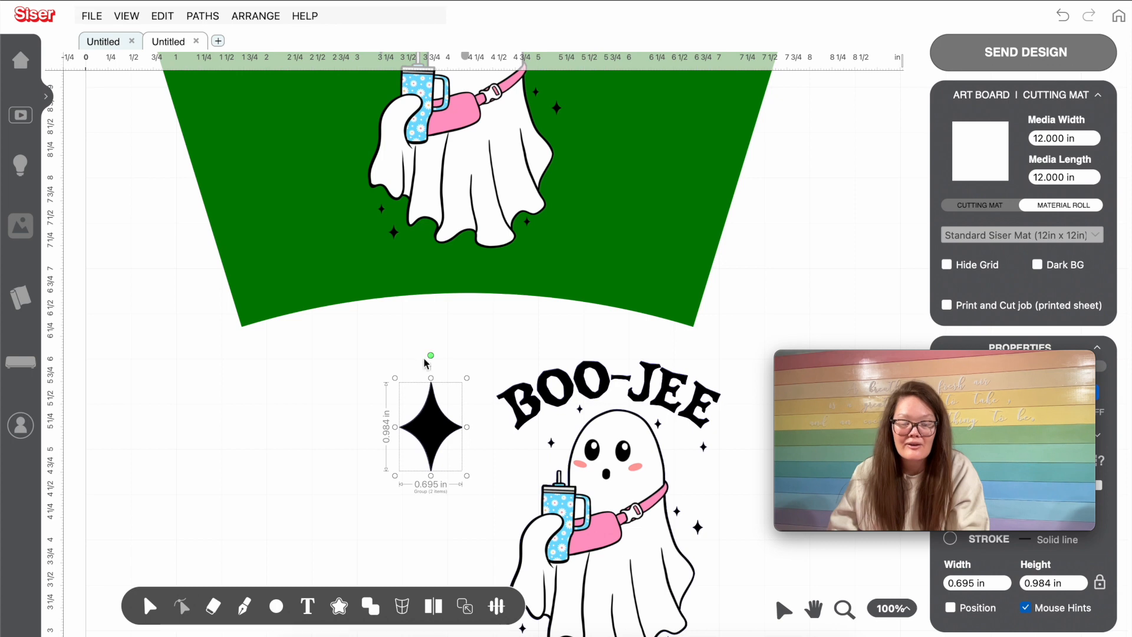
pyautogui.moveTo(430, 471); pyautogui.dragTo(314, 298)
pyautogui.scroll(3, 332, 297)
pyautogui.moveTo(339, 379); pyautogui.dragTo(256, 331)
pyautogui.moveTo(284, 271); pyautogui.dragTo(257, 333)
pyautogui.scroll(3, 256, 333)
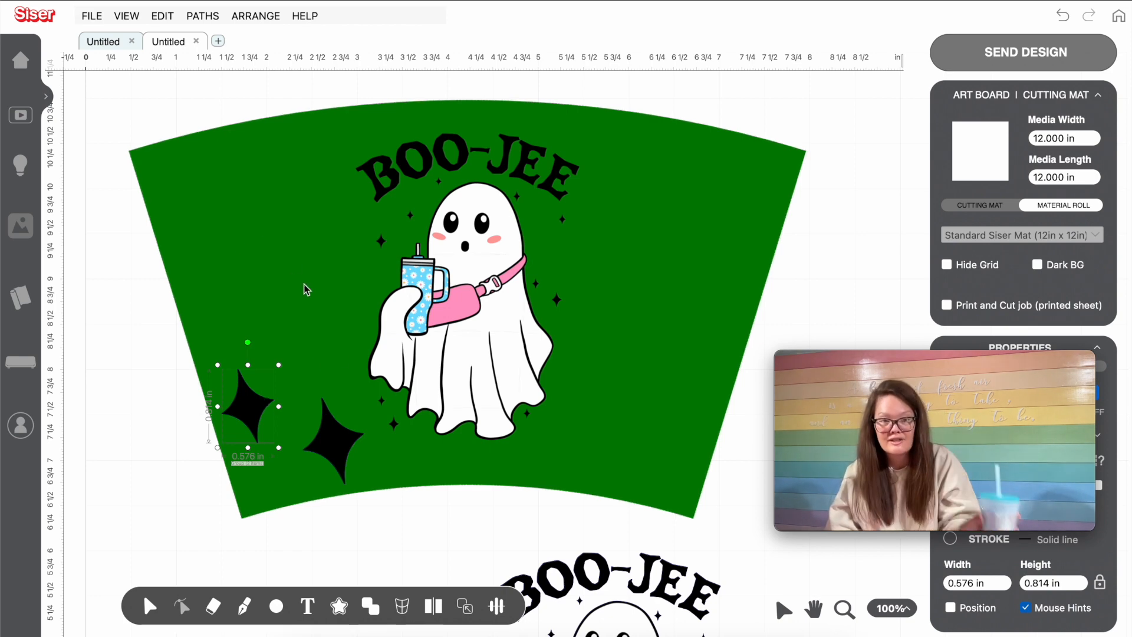
# - Scatter more star copies in varied sizes and angles around the ghost across the green template
pyautogui.click(353, 464)
pyautogui.click(332, 451)
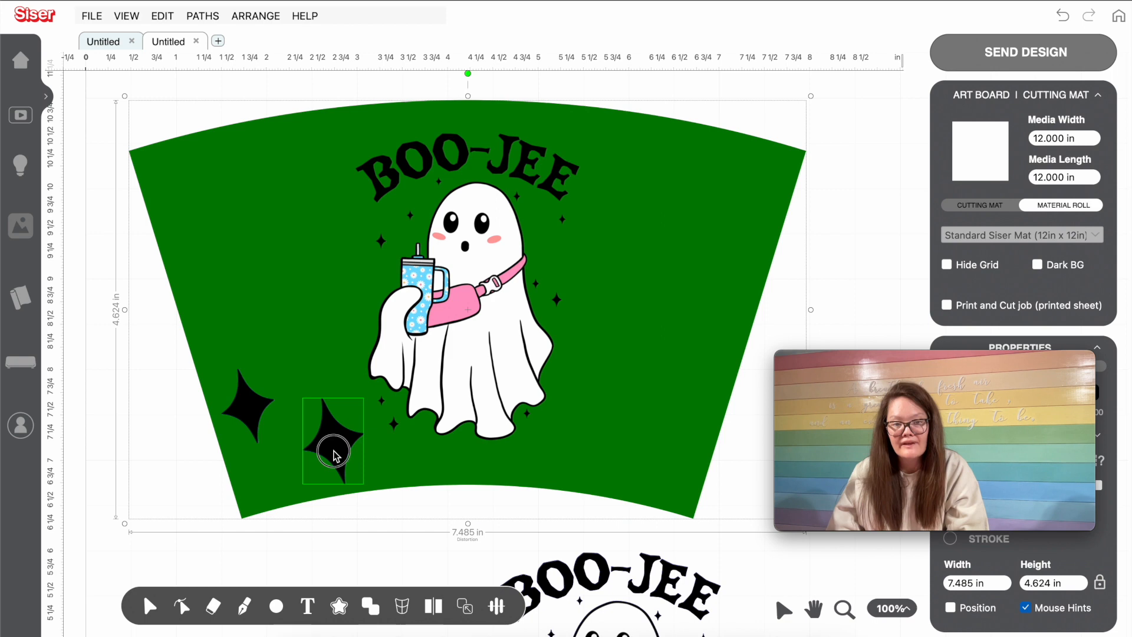
pyautogui.moveTo(328, 437); pyautogui.dragTo(571, 421)
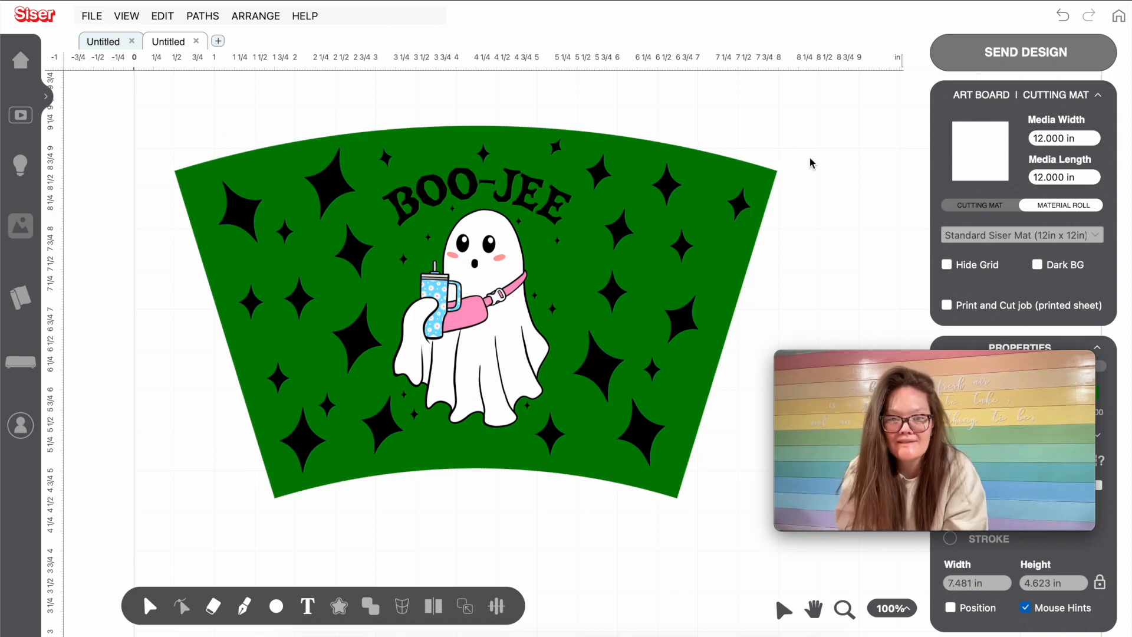
# - Delete the green template behind the artwork and select the ghost together with all its stars
pyautogui.click(776, 175)
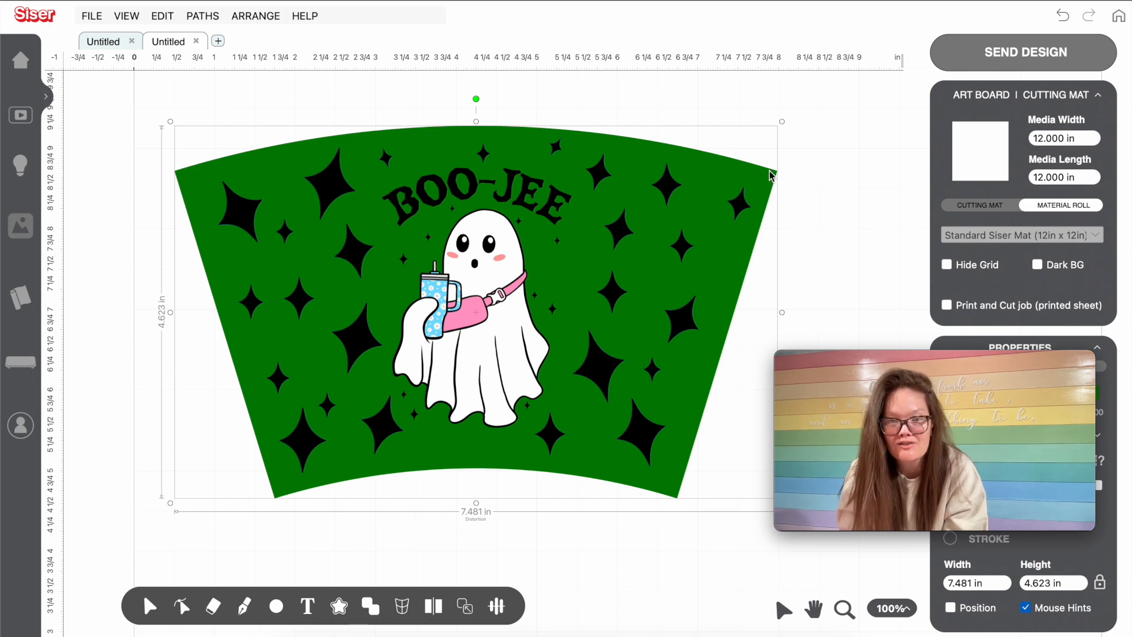
pyautogui.press('Delete')
pyautogui.moveTo(156, 89)
pyautogui.mouseDown()
pyautogui.moveTo(601, 321)
pyautogui.moveTo(778, 495)
pyautogui.moveTo(870, 557)
pyautogui.mouseUp()
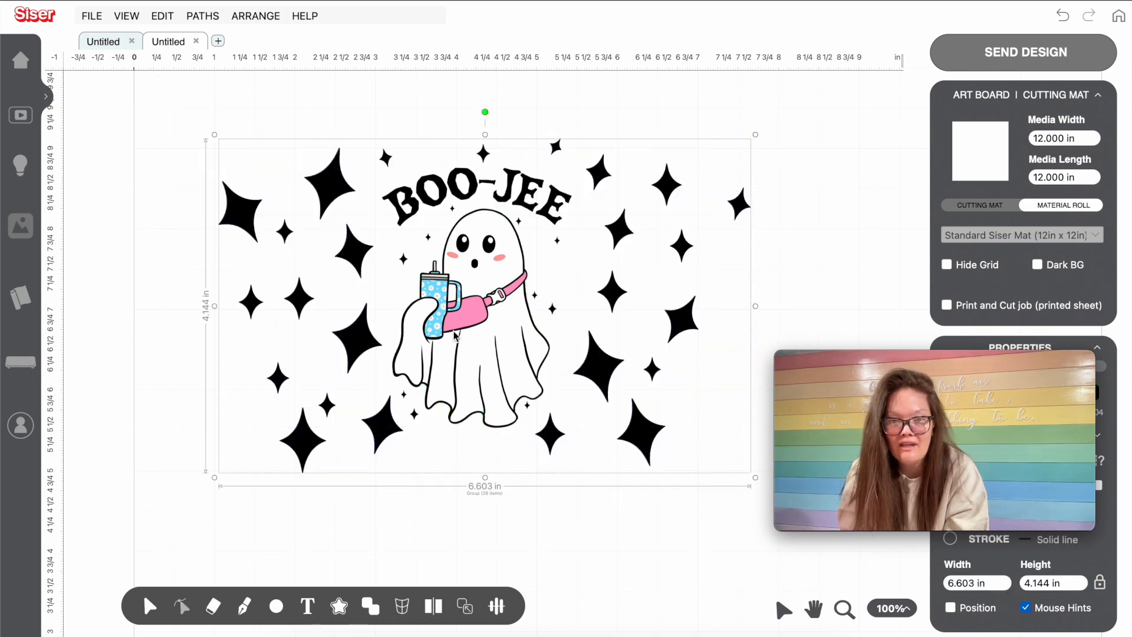
pyautogui.rightClick(442, 284)
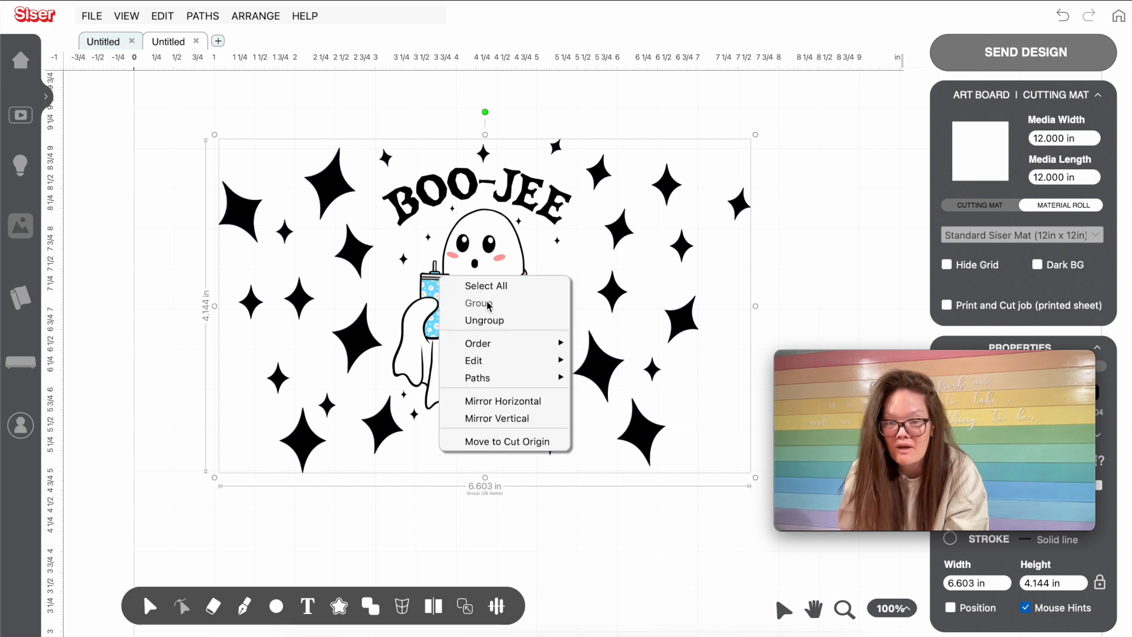
pyautogui.press('Escape')
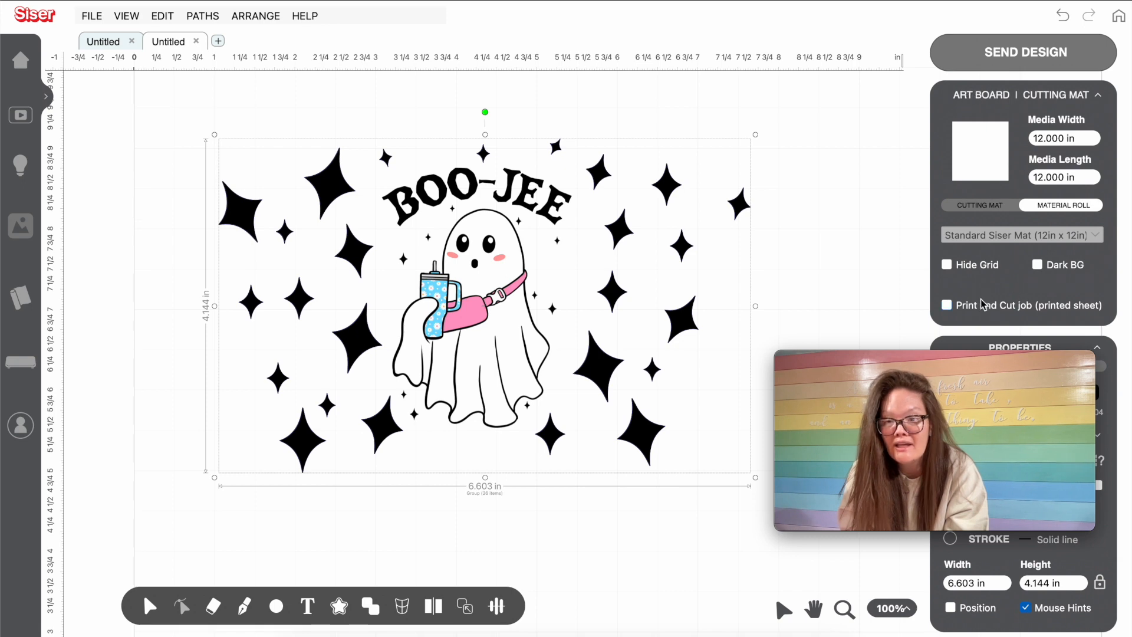
# - Turn on the Print and Cut job and arrange two copies of the starry ghost design, one above the other, on the sheet
pyautogui.click(947, 306)
pyautogui.moveTo(526, 252); pyautogui.dragTo(519, 386)
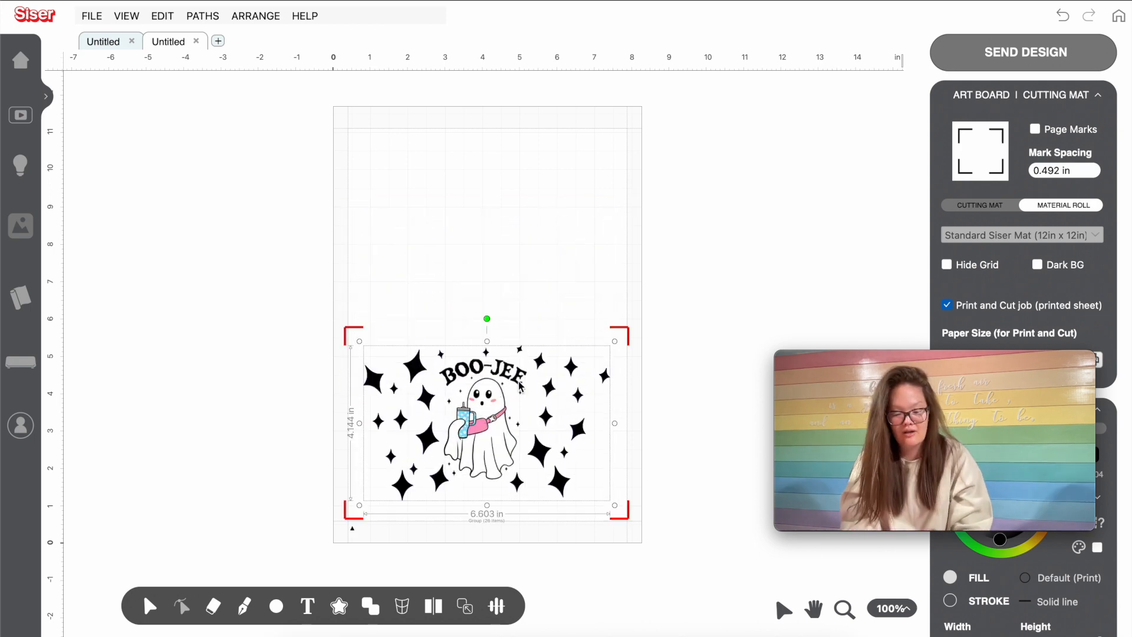
pyautogui.moveTo(495, 433); pyautogui.dragTo(491, 271)
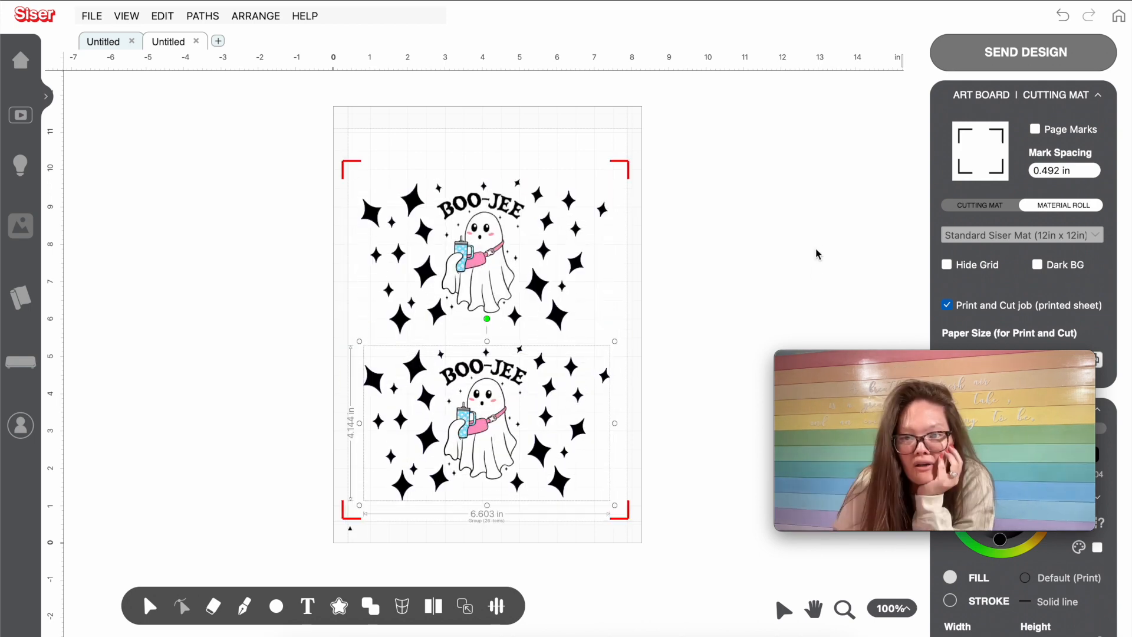
# - Turn on Page Marks and adjust the designs and the mark frame's upper edge so the marks closely enclose both copies
pyautogui.click(1035, 130)
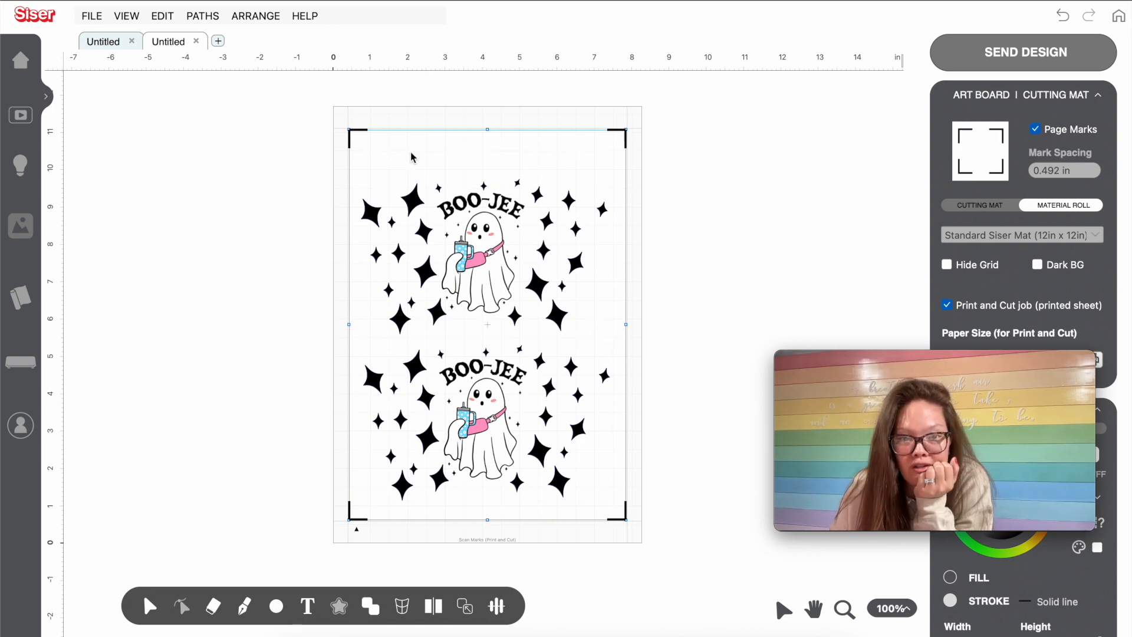
pyautogui.moveTo(472, 431); pyautogui.dragTo(472, 281)
pyautogui.click(506, 132)
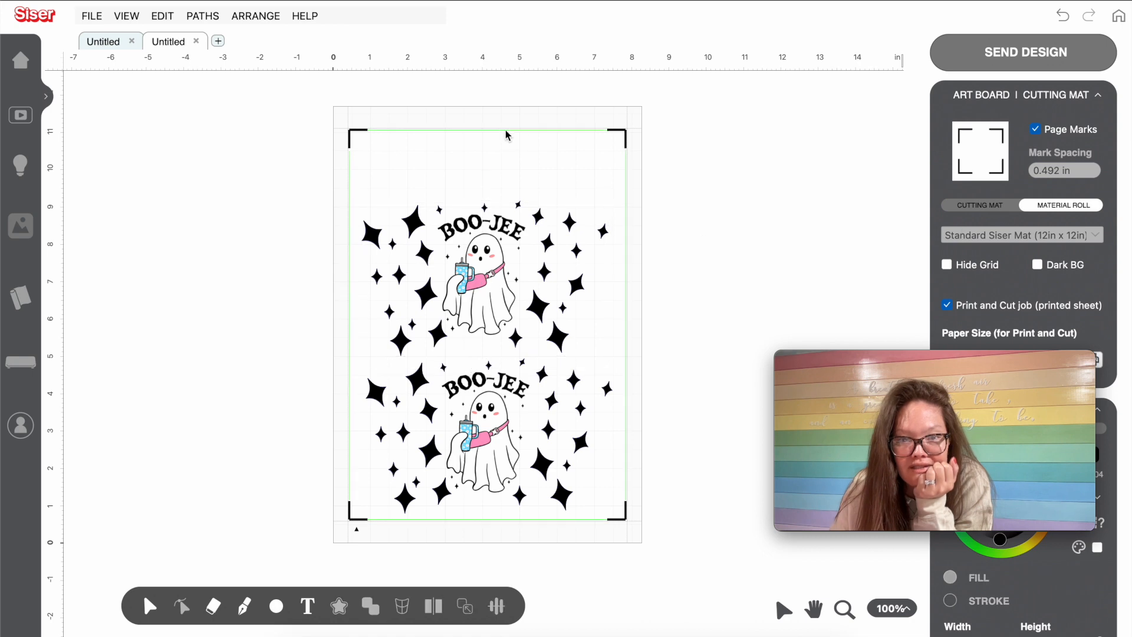
pyautogui.click(624, 133)
pyautogui.moveTo(489, 130); pyautogui.dragTo(493, 199)
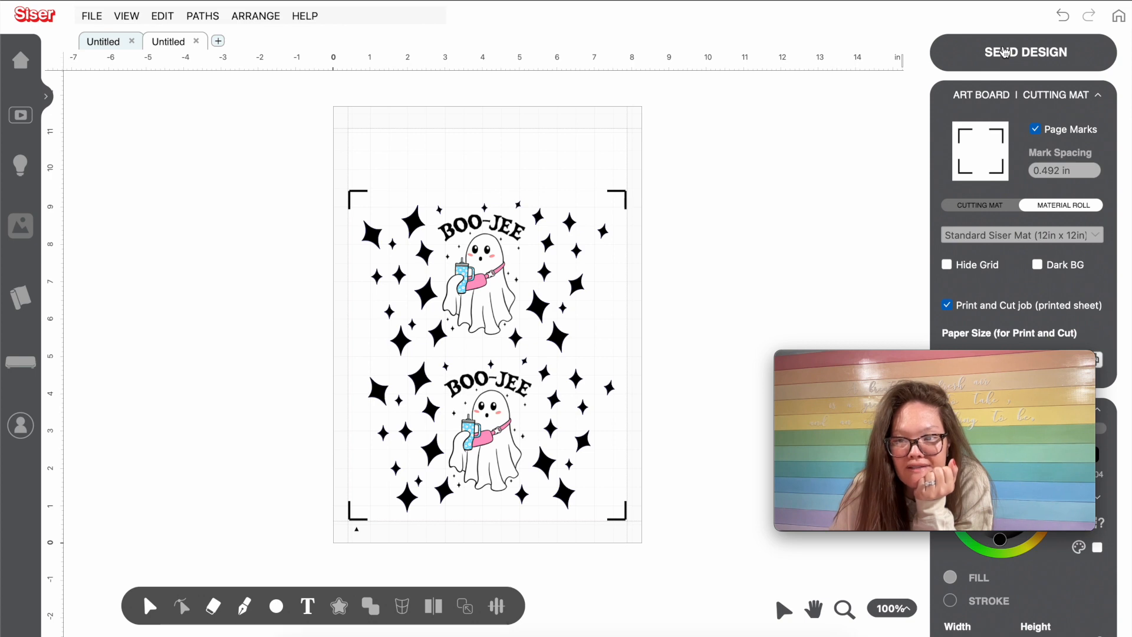
# - Set the Print and Cut paper size to US Letter (8.5 in x 11 in)
pyautogui.click(1005, 52)
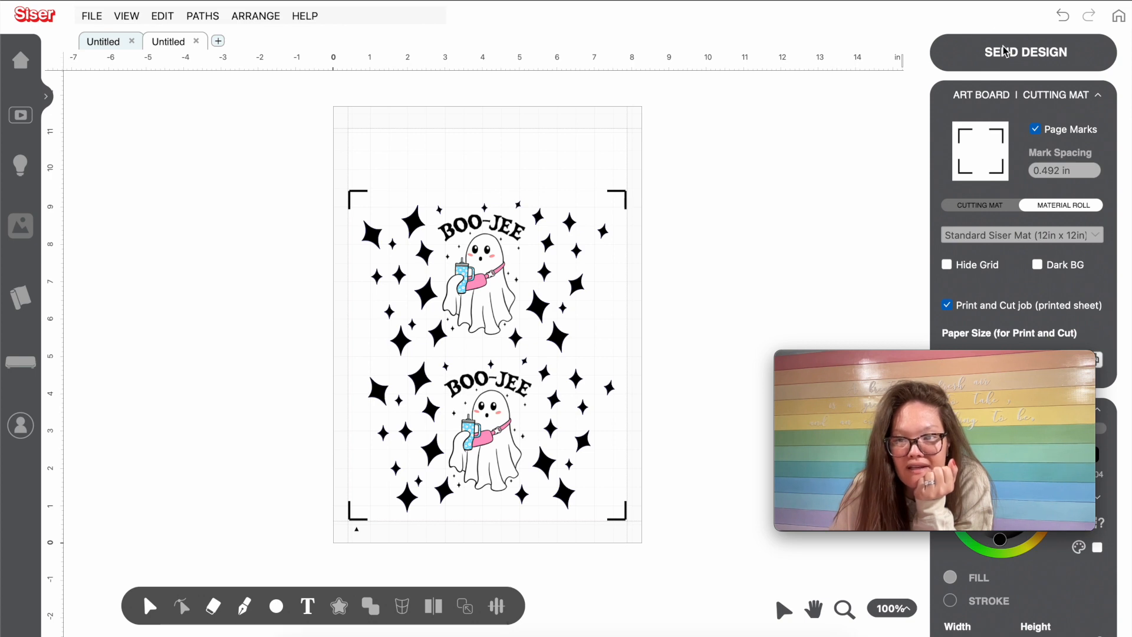
pyautogui.click(646, 247)
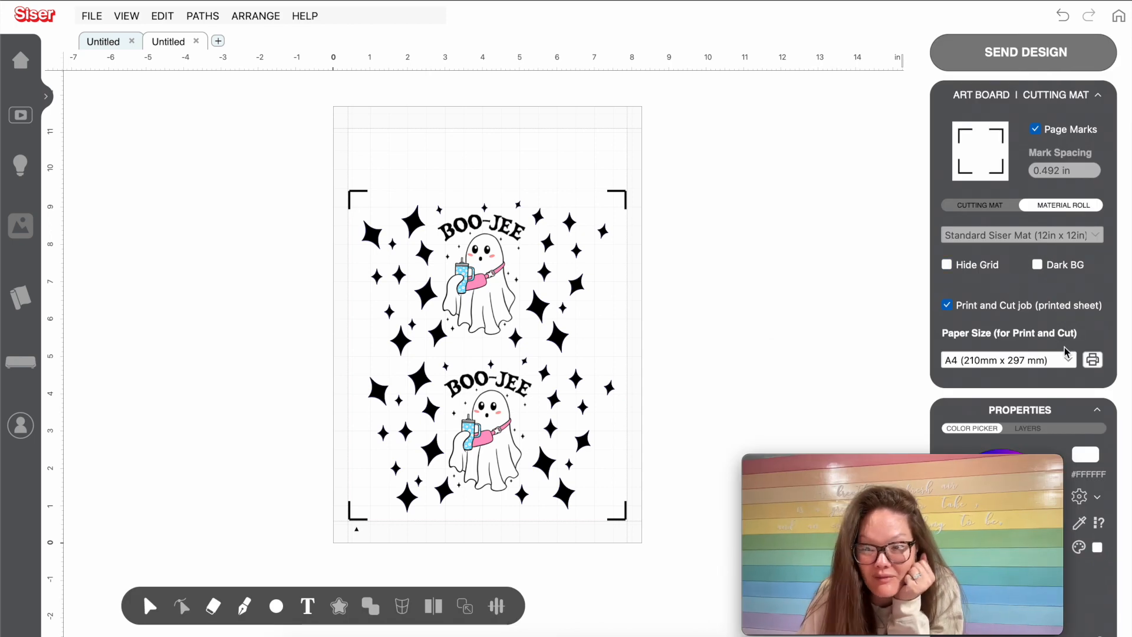
pyautogui.click(1006, 362)
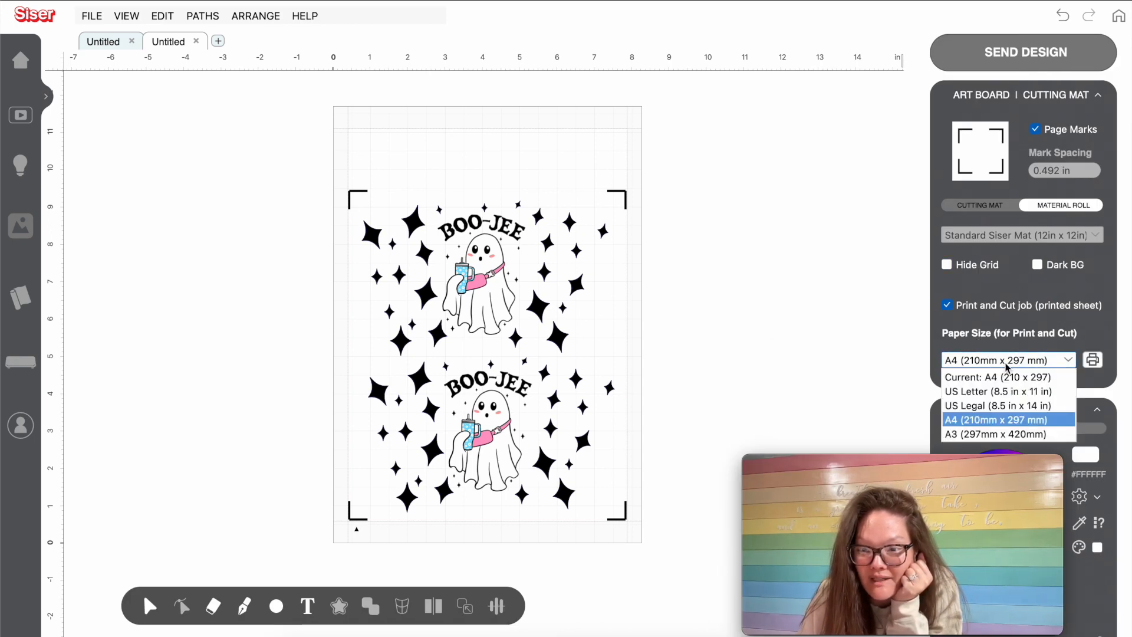
pyautogui.click(1026, 393)
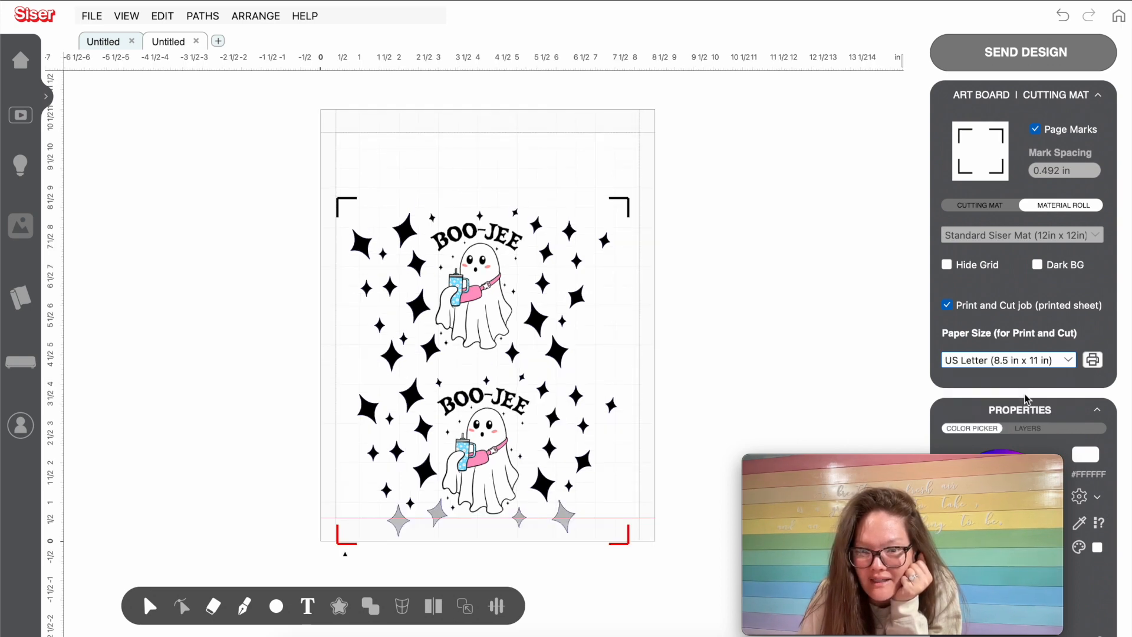
# - Move both designs up on the sheet, reset the Page Marks to frame them, and leave a small gap between the two copies
pyautogui.click(542, 472)
pyautogui.moveTo(707, 439); pyautogui.dragTo(543, 289)
pyautogui.moveTo(556, 346); pyautogui.dragTo(563, 311)
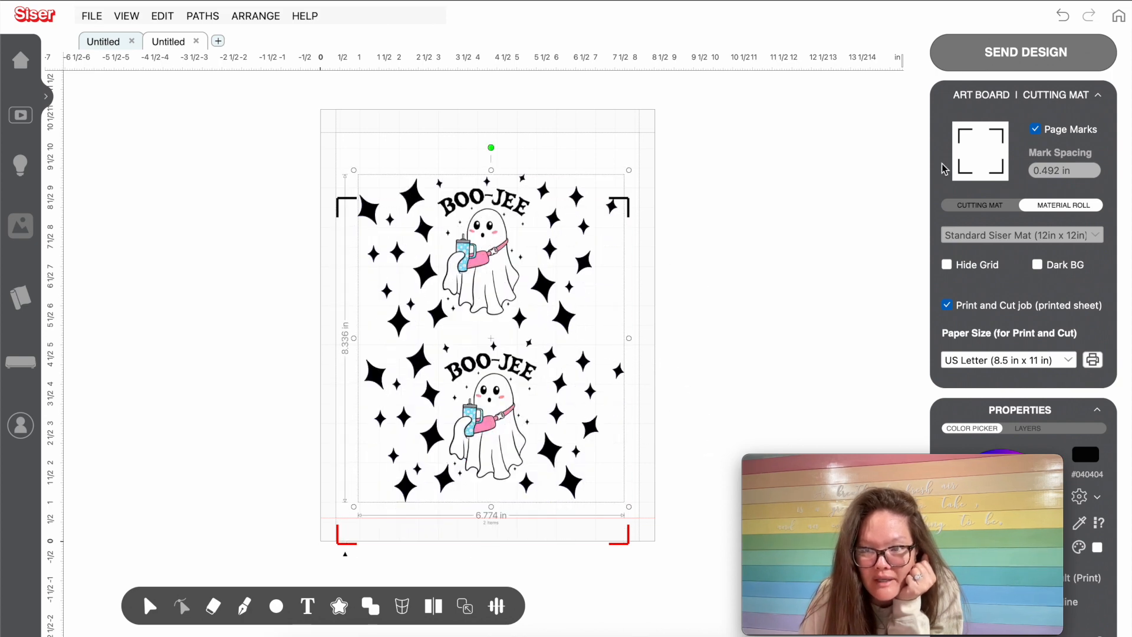
pyautogui.click(1037, 130)
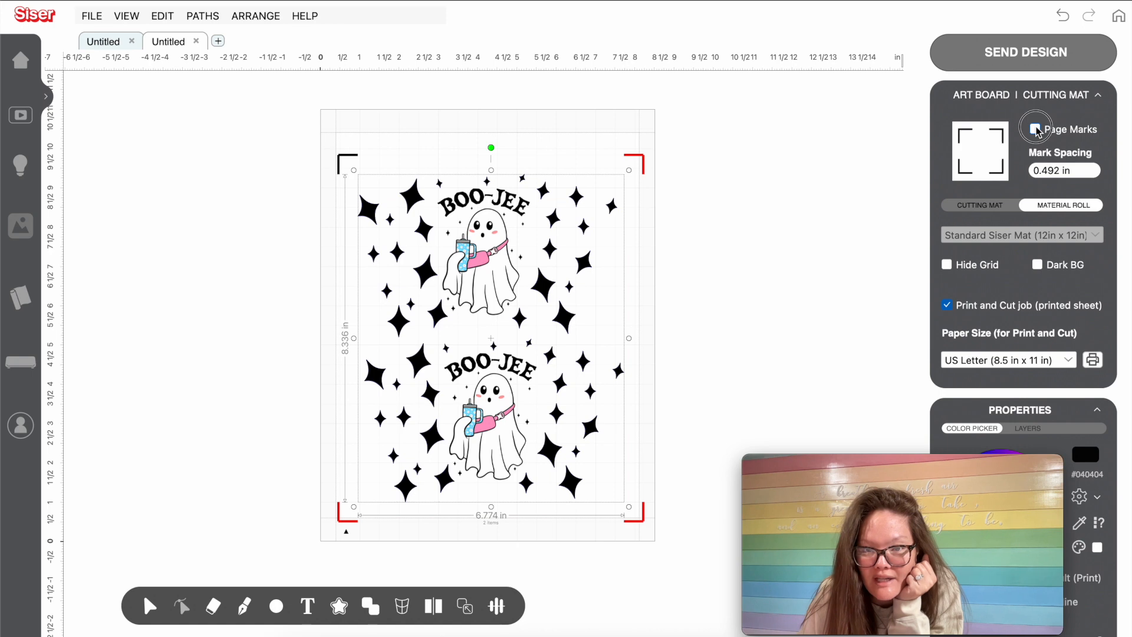
pyautogui.click(863, 202)
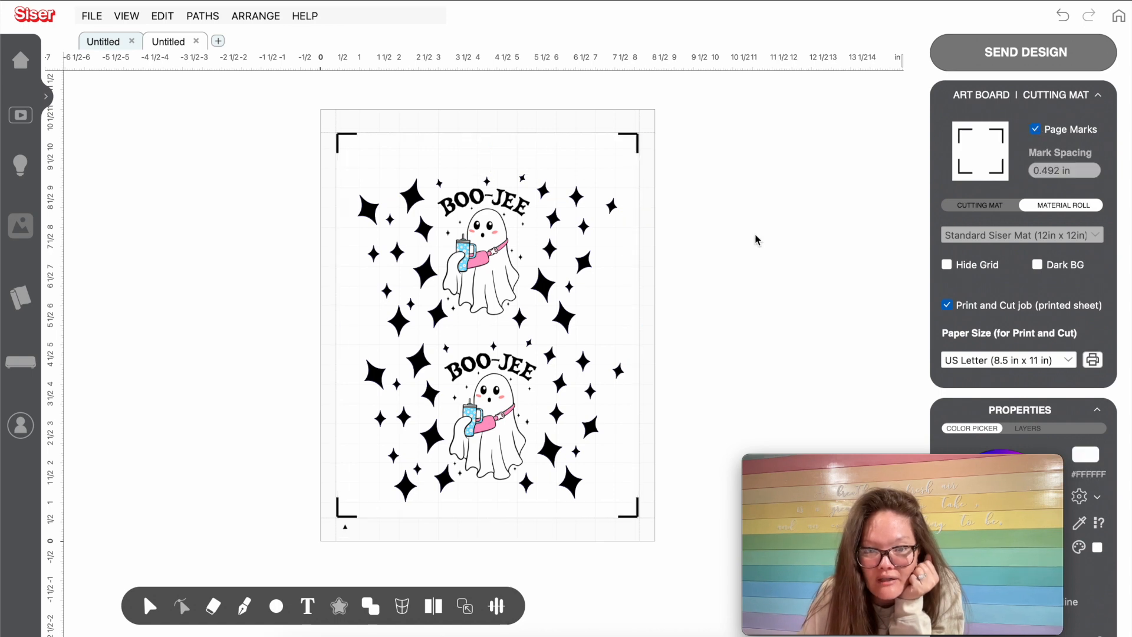
pyautogui.moveTo(508, 277); pyautogui.dragTo(512, 264)
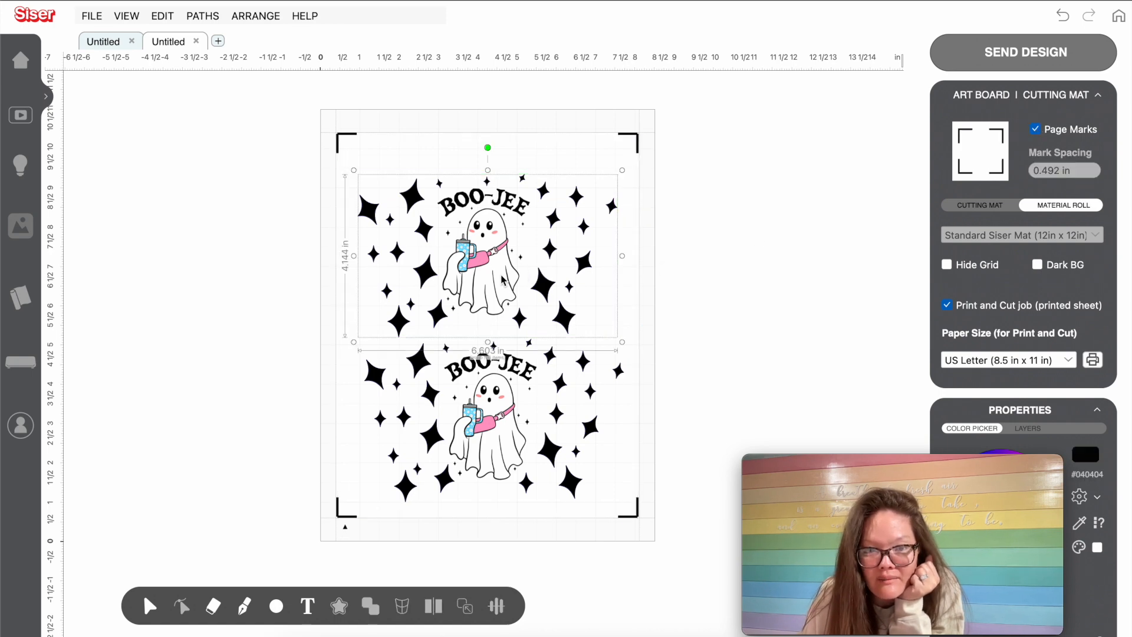
pyautogui.click(742, 209)
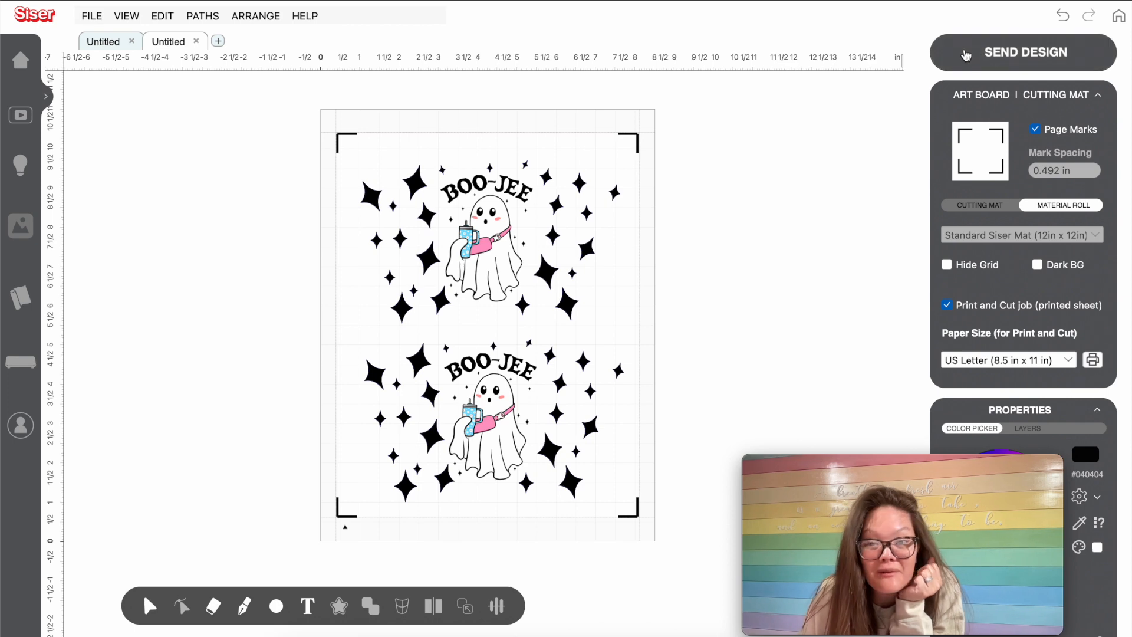
# - Send all artwork that fits on the page to print and cut, and view its cutting contours
pyautogui.click(965, 55)
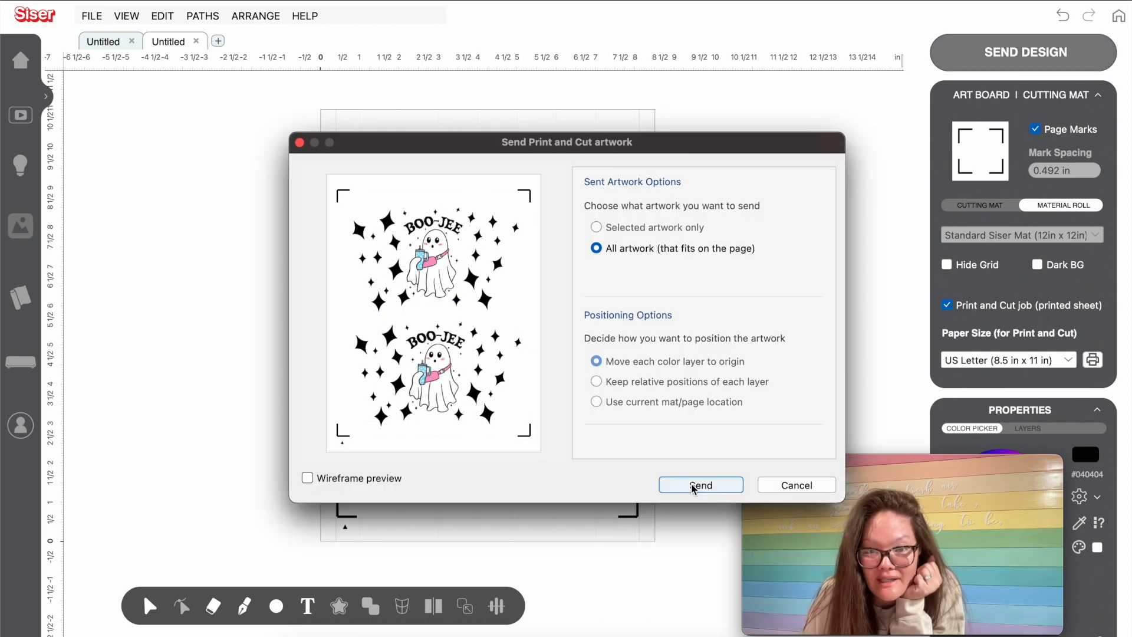
pyautogui.click(695, 486)
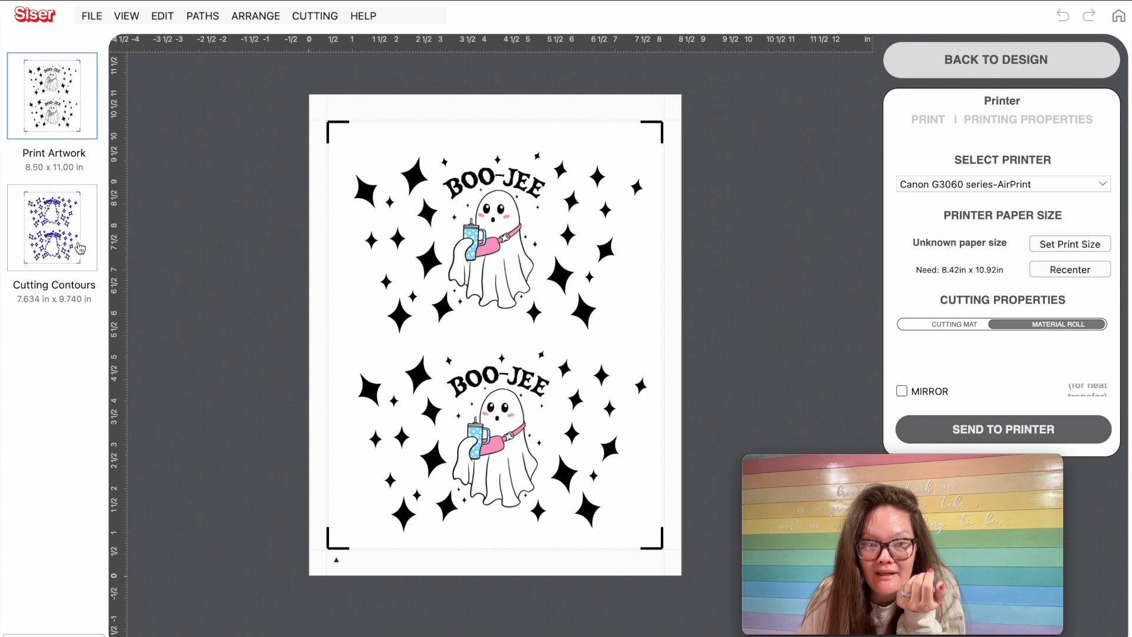
pyautogui.click(79, 249)
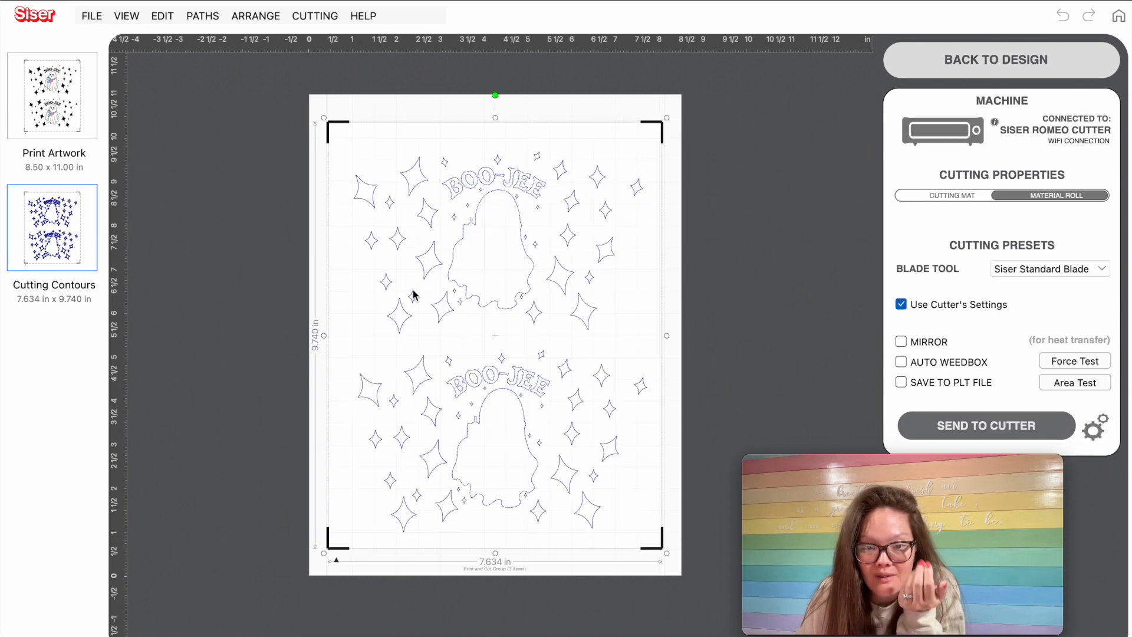
# - Return to the print artwork and set the printer paper size to US Letter, portrait, at 100 scaling
pyautogui.click(74, 111)
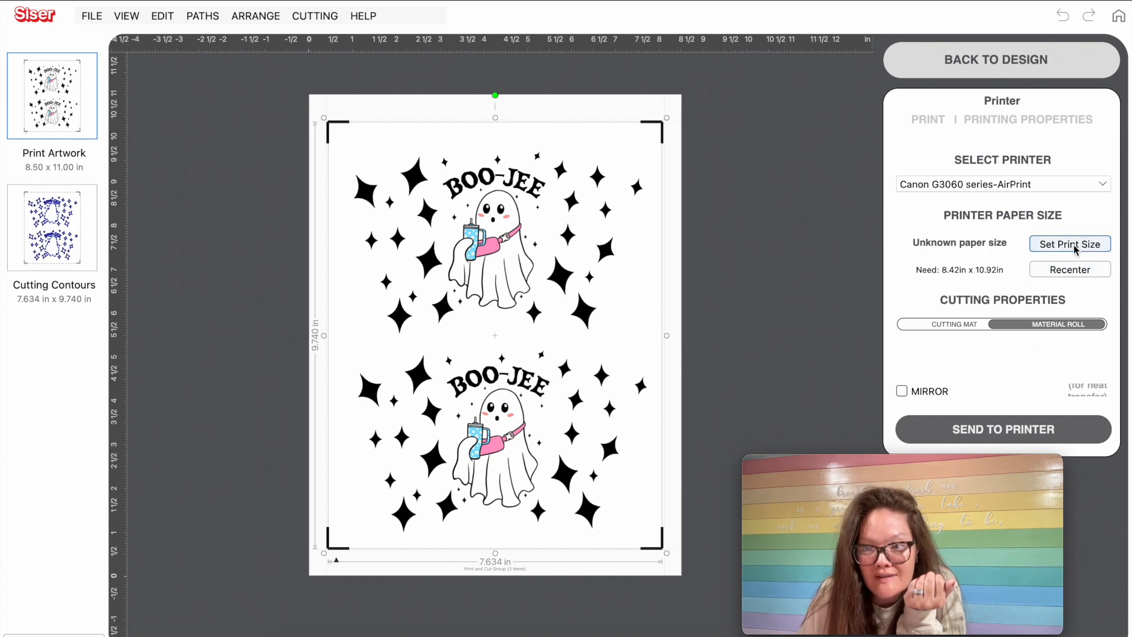
pyautogui.click(1075, 248)
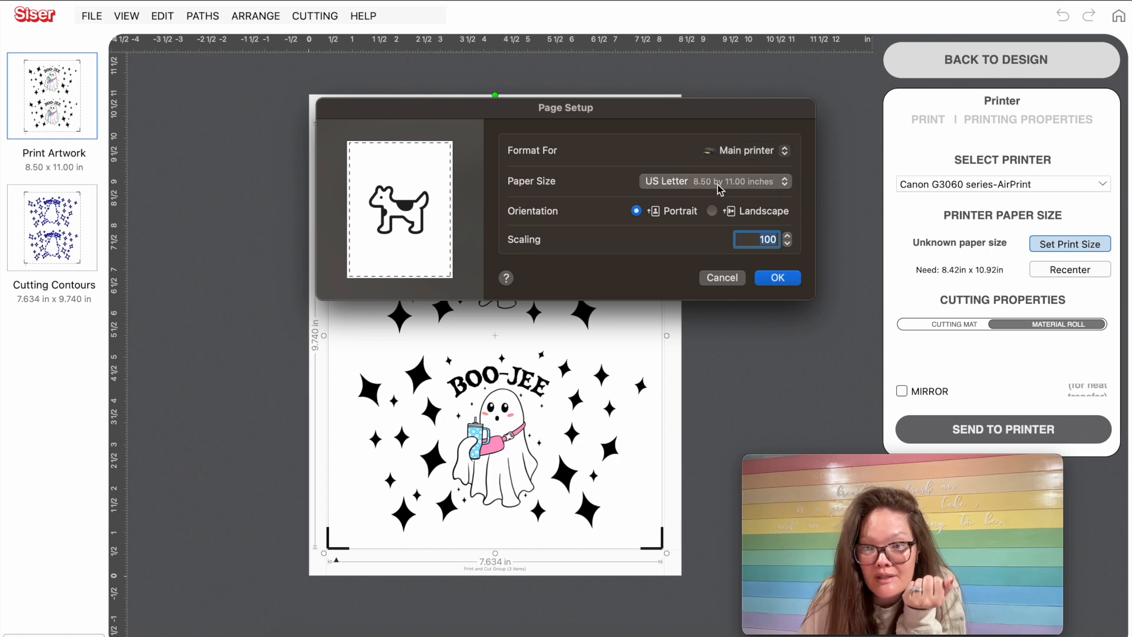
pyautogui.click(786, 282)
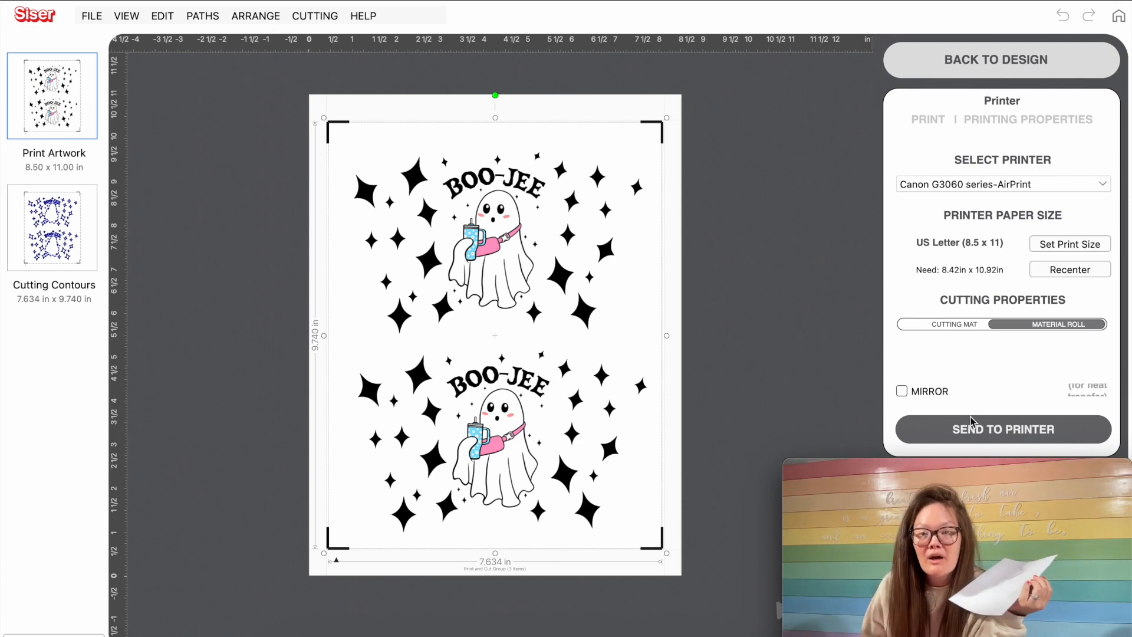
# - Send the artwork to the printer's print settings and set the media type to Photo Paper Plus Glossy II
pyautogui.click(954, 435)
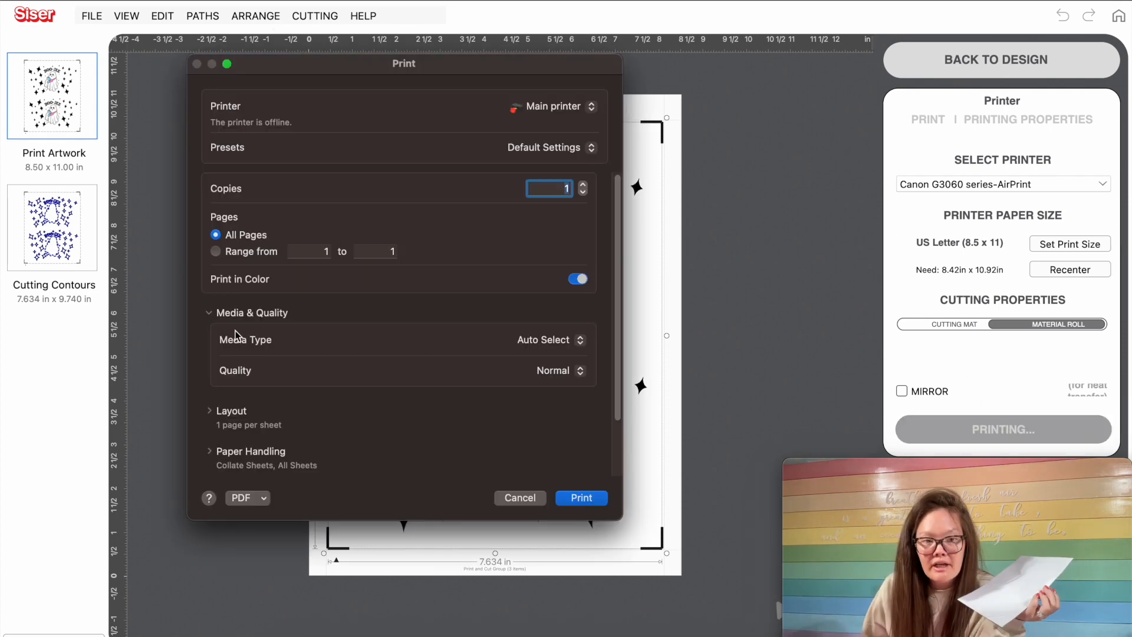
pyautogui.click(548, 341)
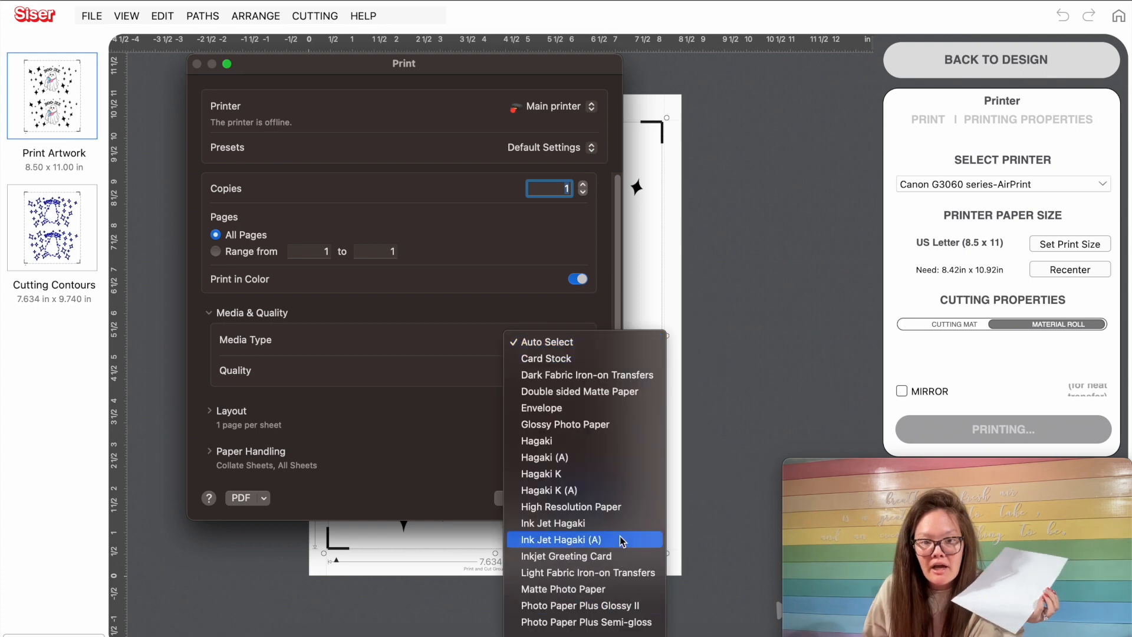
pyautogui.scroll(-2, 616, 525)
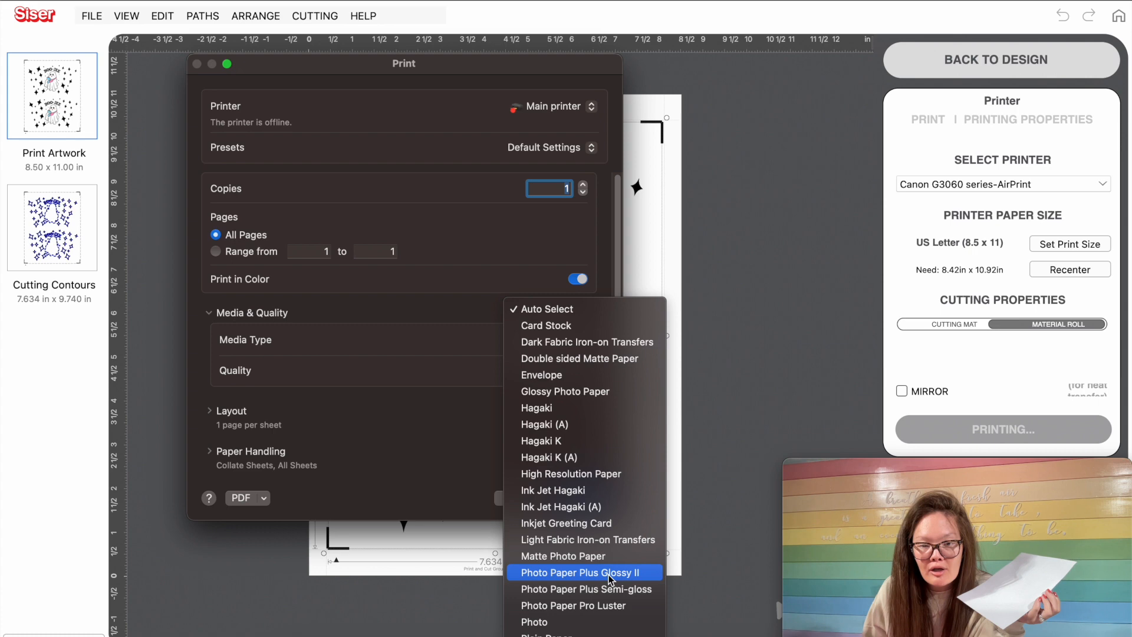
pyautogui.click(611, 579)
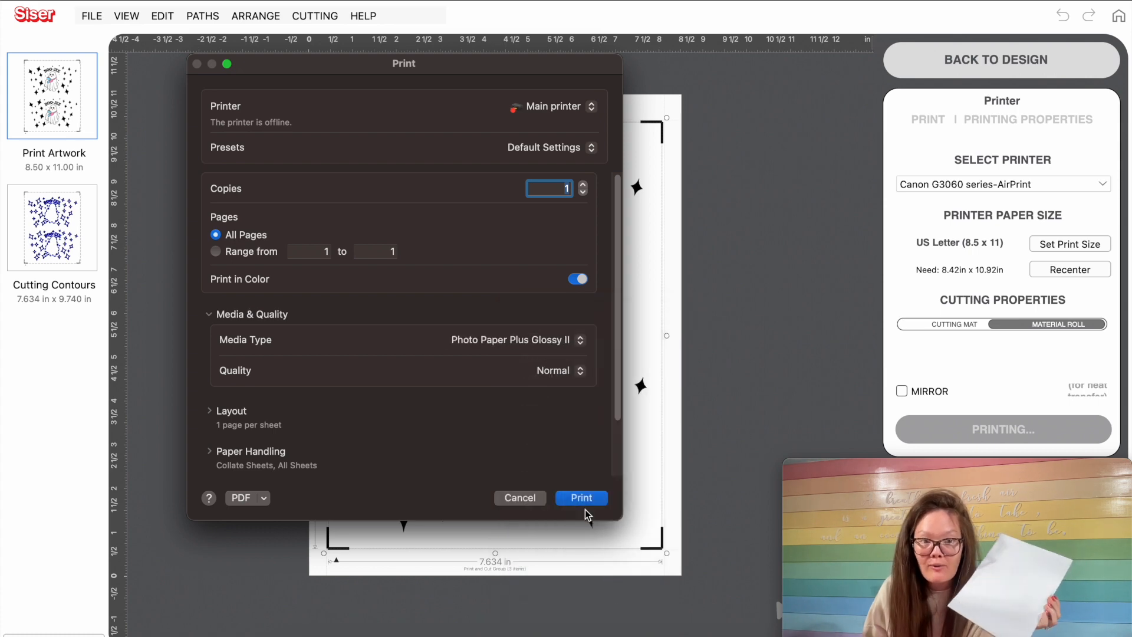